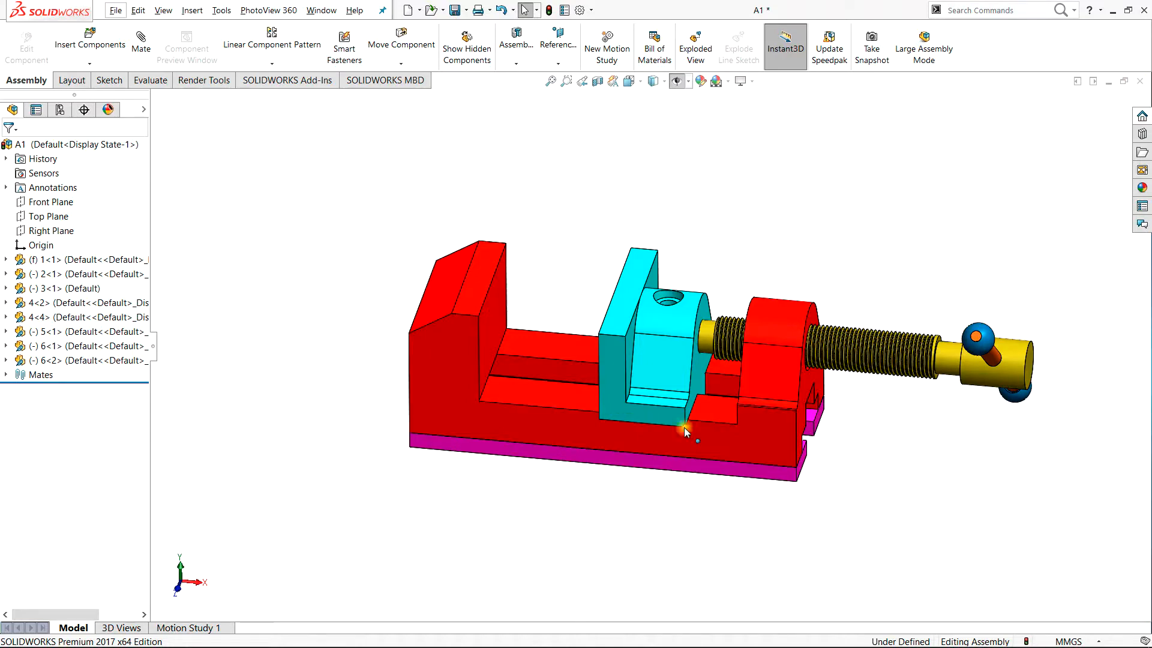
- Slide the cyan movable jaw along the vice body toward the fixed jaw
{"action": "left_click_drag", "start_coordinate": [684, 427], "coordinate": [510, 395]}
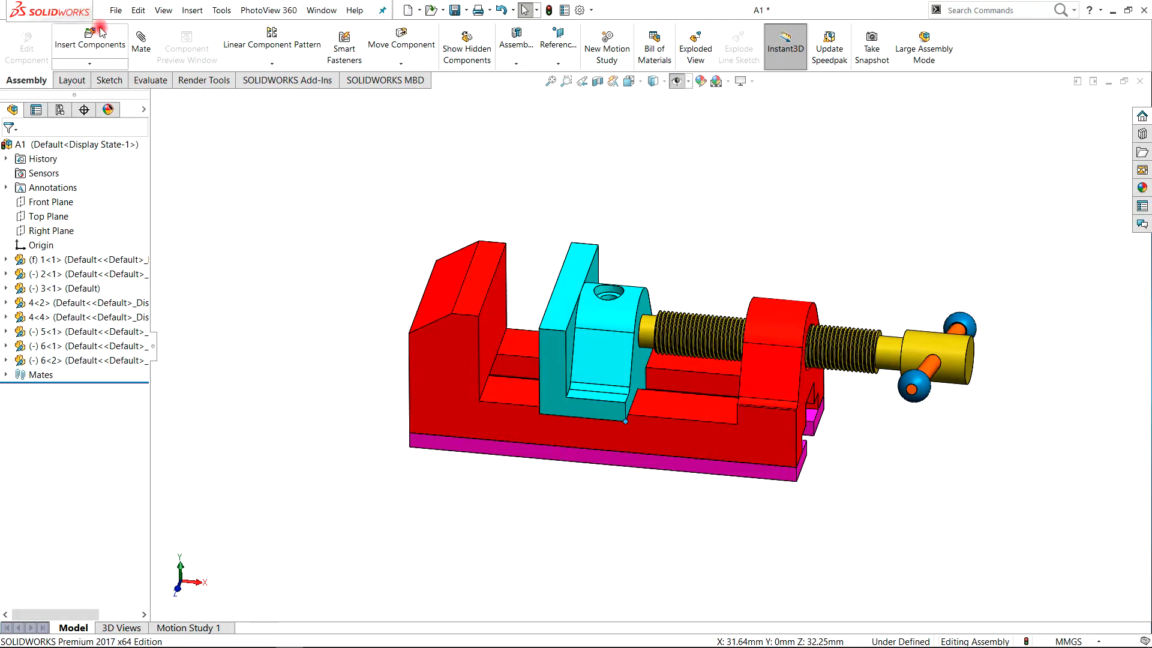
- Start Pack and Go for the A1 assembly and set its destination to the "New folder" folder on the Desktop
{"action": "left_click", "coordinate": [114, 11]}
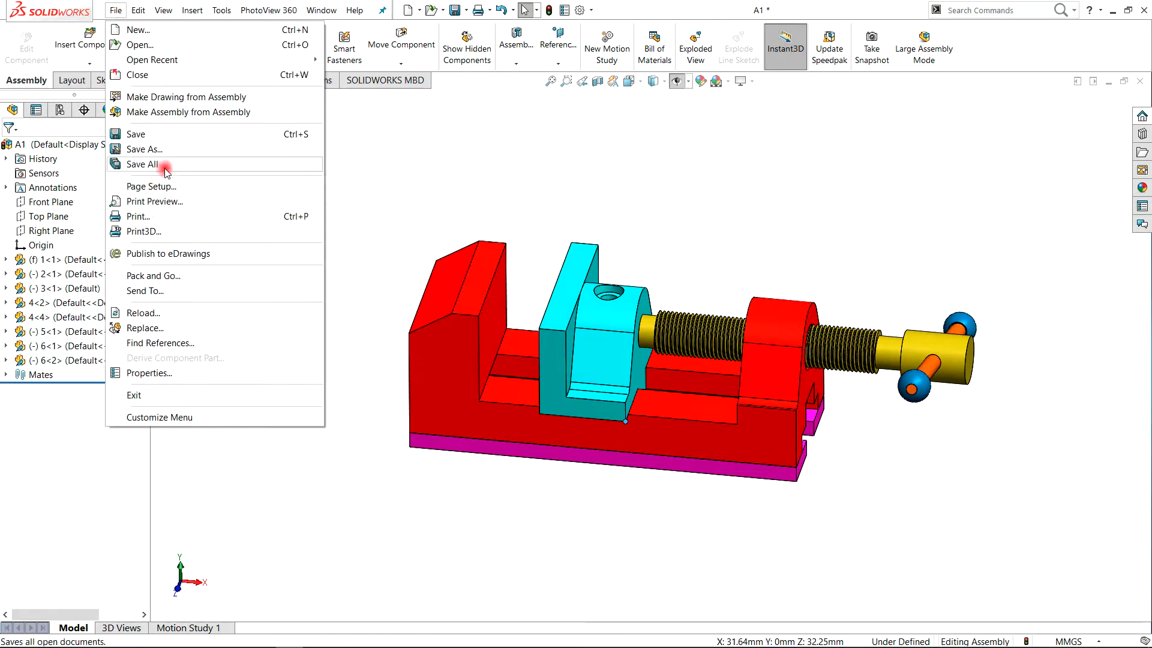
{"action": "left_click", "coordinate": [189, 281]}
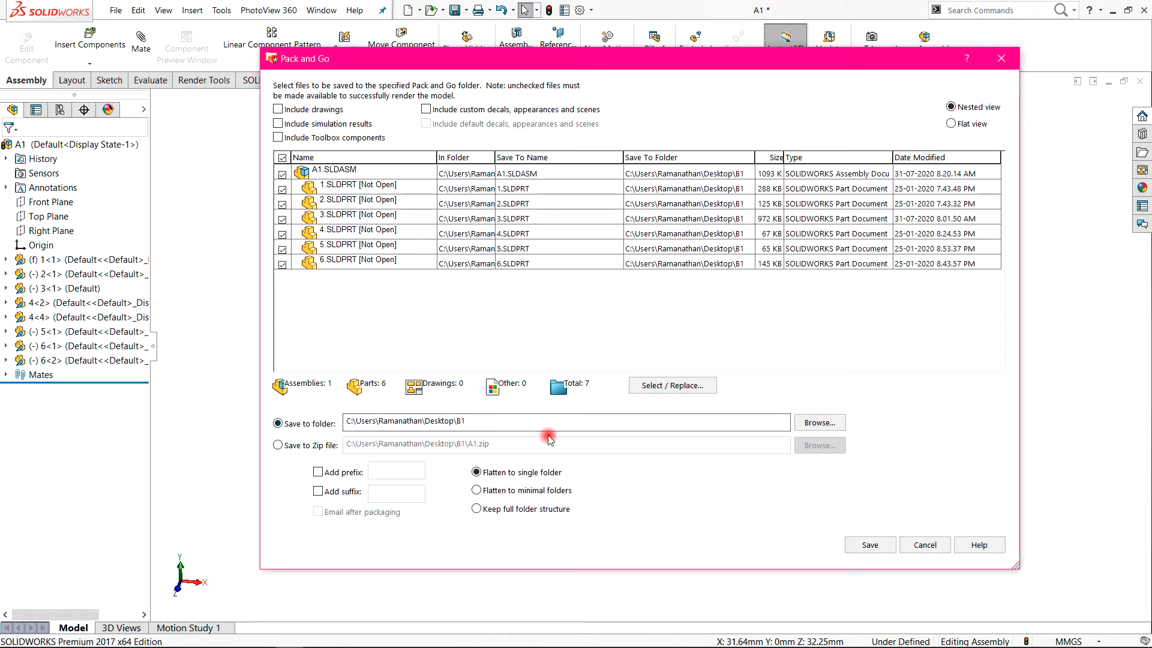
{"action": "left_click", "coordinate": [810, 423]}
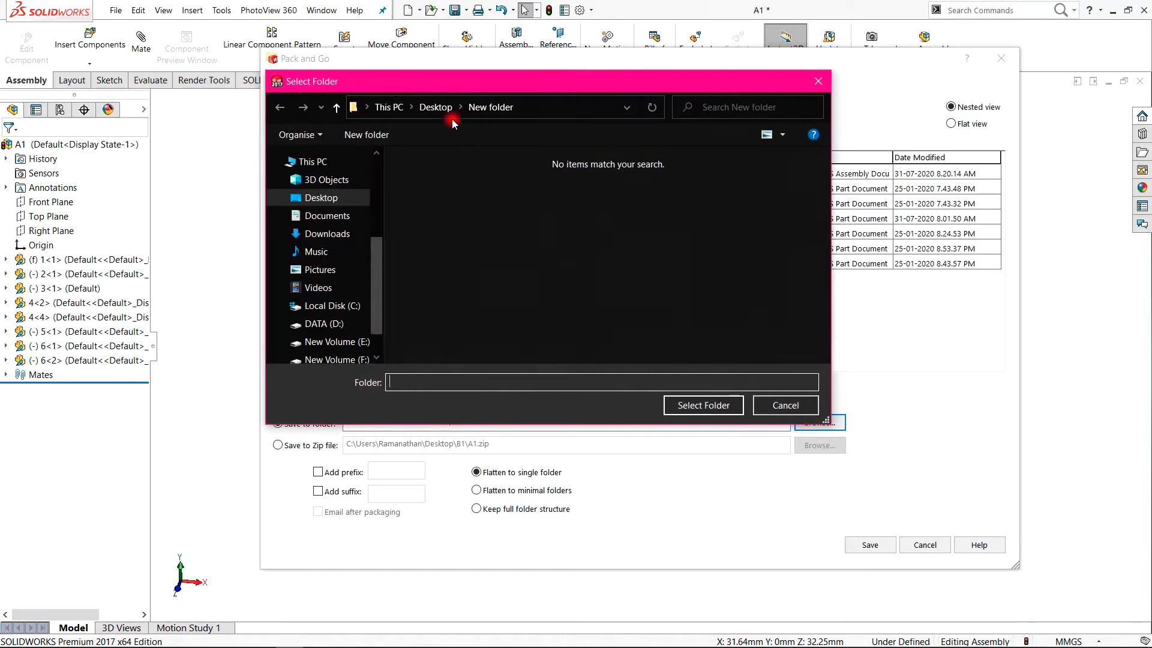
{"action": "left_click", "coordinate": [445, 111]}
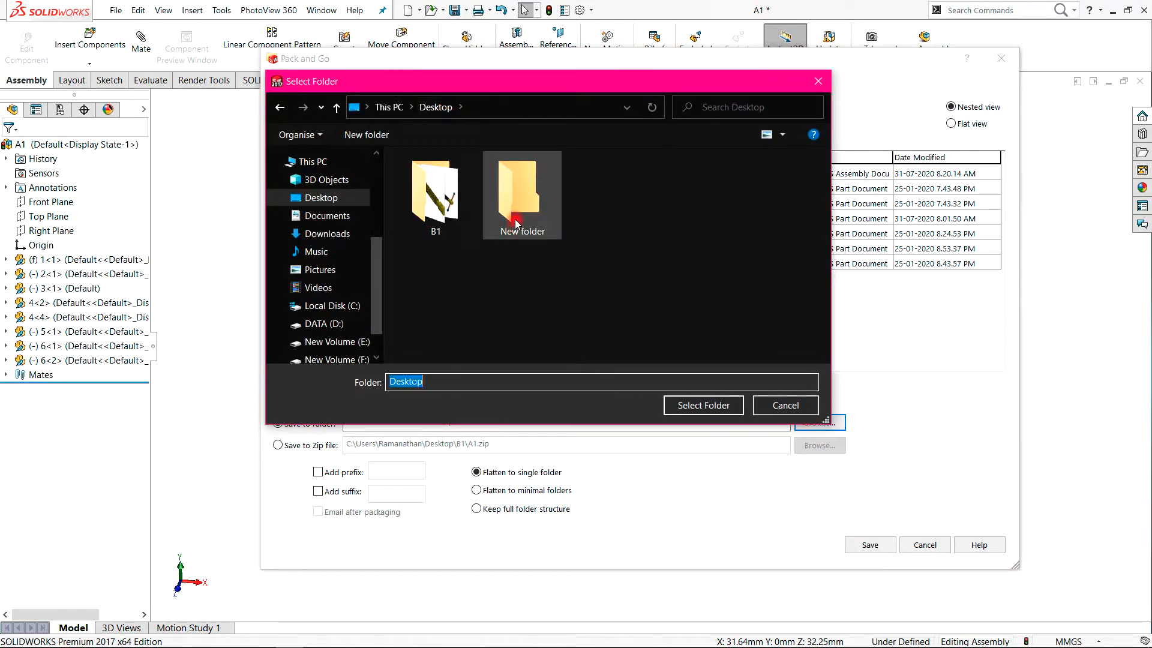
{"action": "left_click", "coordinate": [537, 222]}
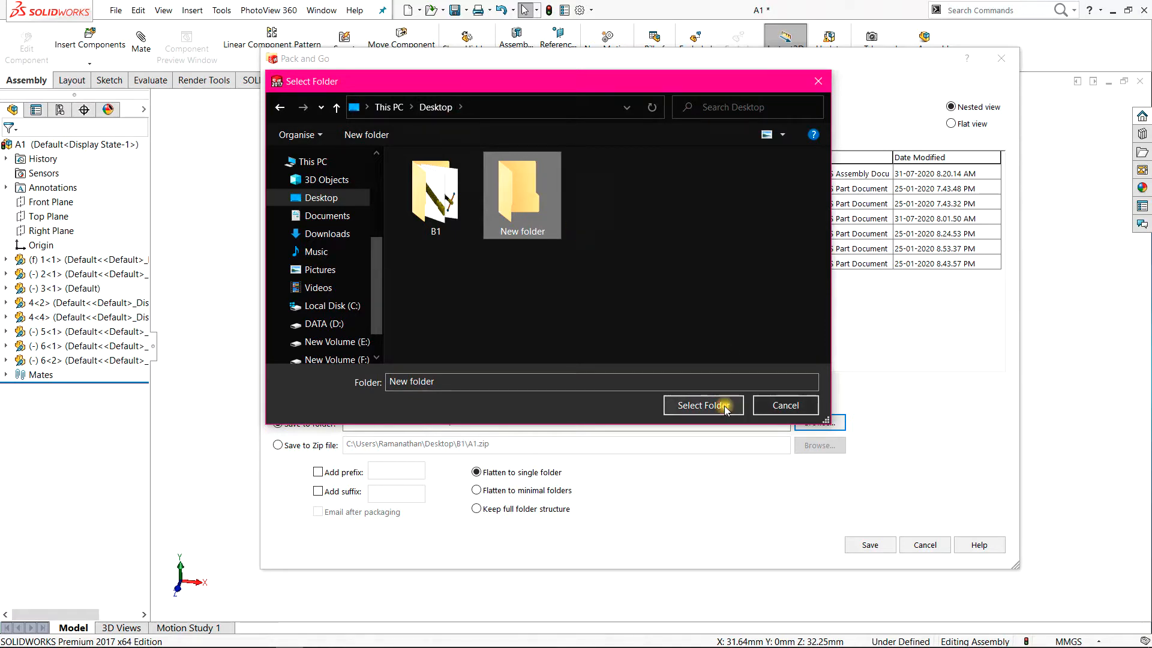
{"action": "left_click", "coordinate": [702, 406]}
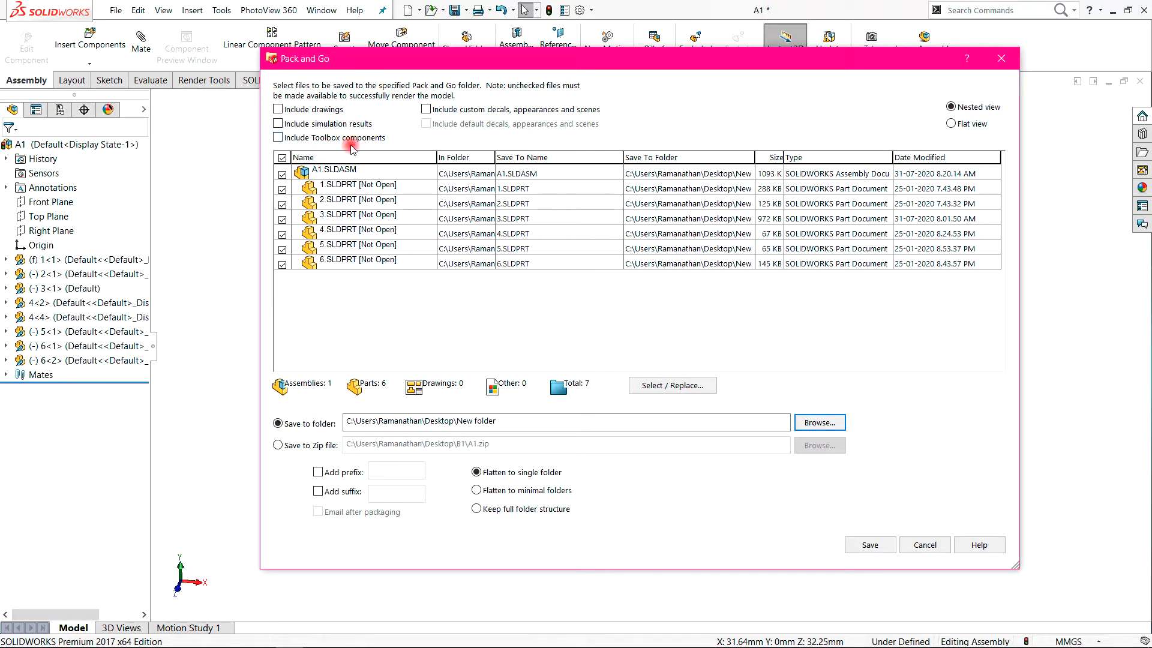
- Set the save-to name of the A1 assembly to "Bench vice.SLDASM"
{"action": "left_click", "coordinate": [520, 176]}
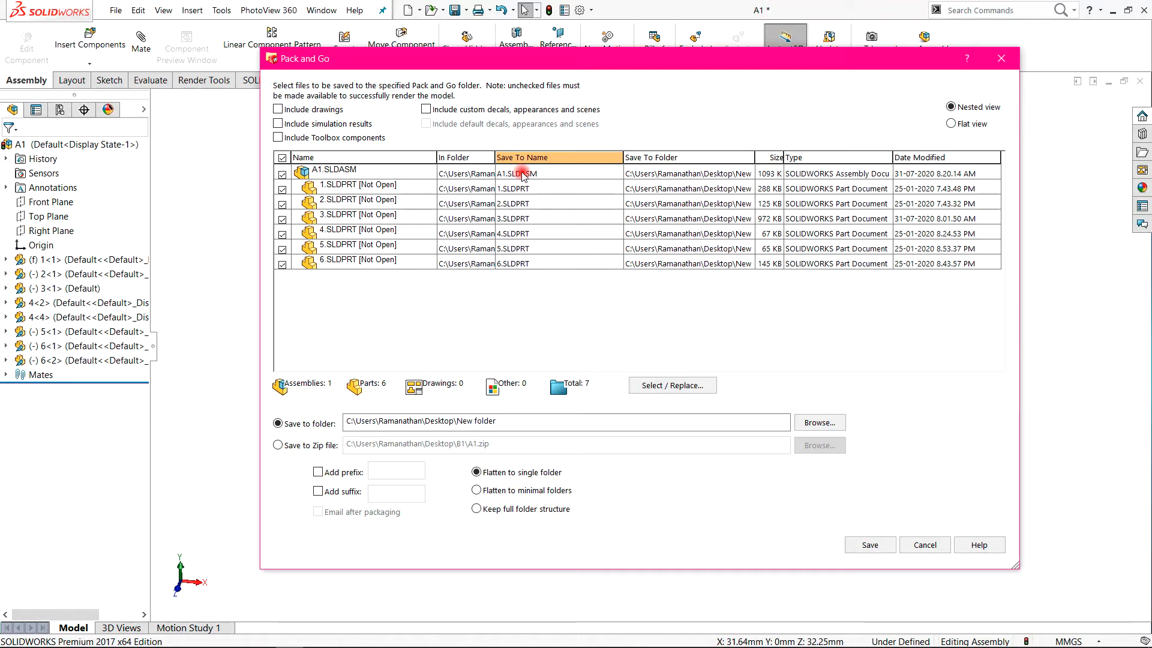
{"action": "double_click", "coordinate": [522, 174]}
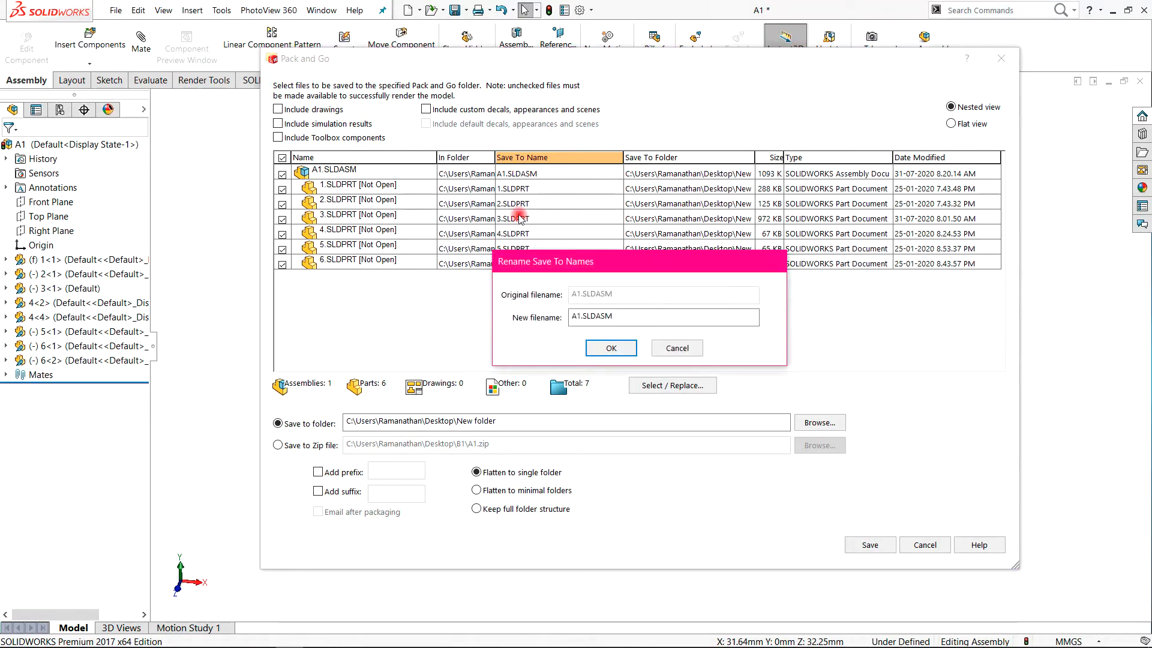
{"action": "left_click_drag", "start_coordinate": [581, 317], "coordinate": [464, 318]}
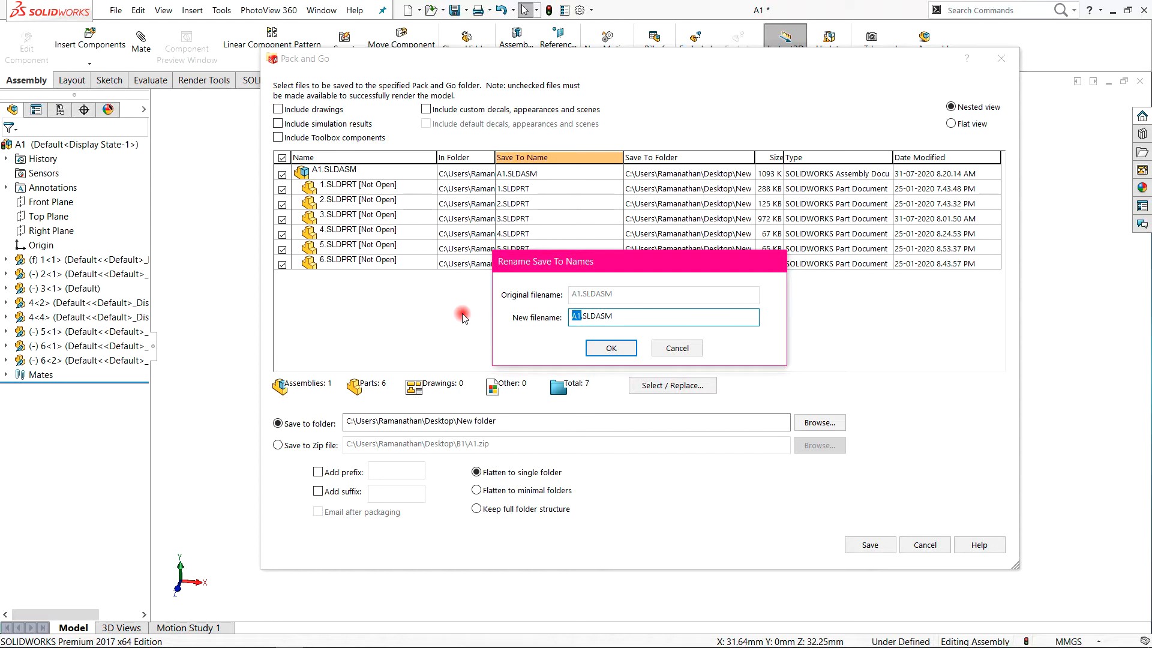
{"action": "type", "text": "Bench vi"}
{"action": "type", "text": "ce"}
{"action": "key", "text": "Return"}
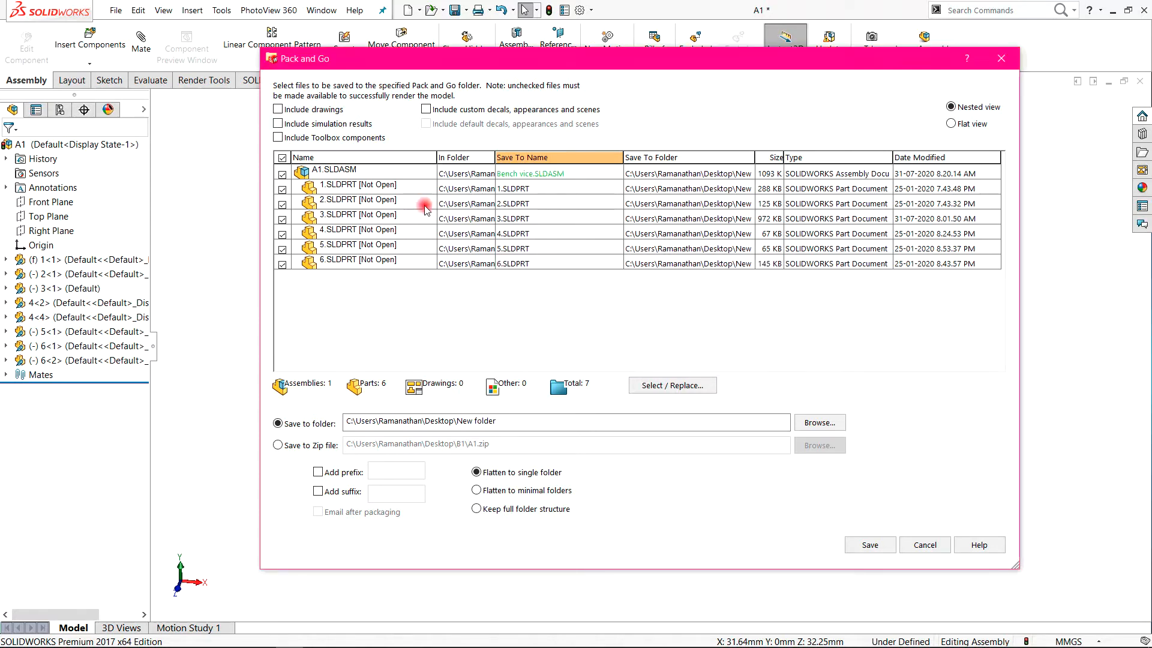
- Set the save-to name of part 1.SLDPRT to "Body of vice.SLDPRT"
{"action": "double_click", "coordinate": [511, 190]}
{"action": "left_click", "coordinate": [577, 318]}
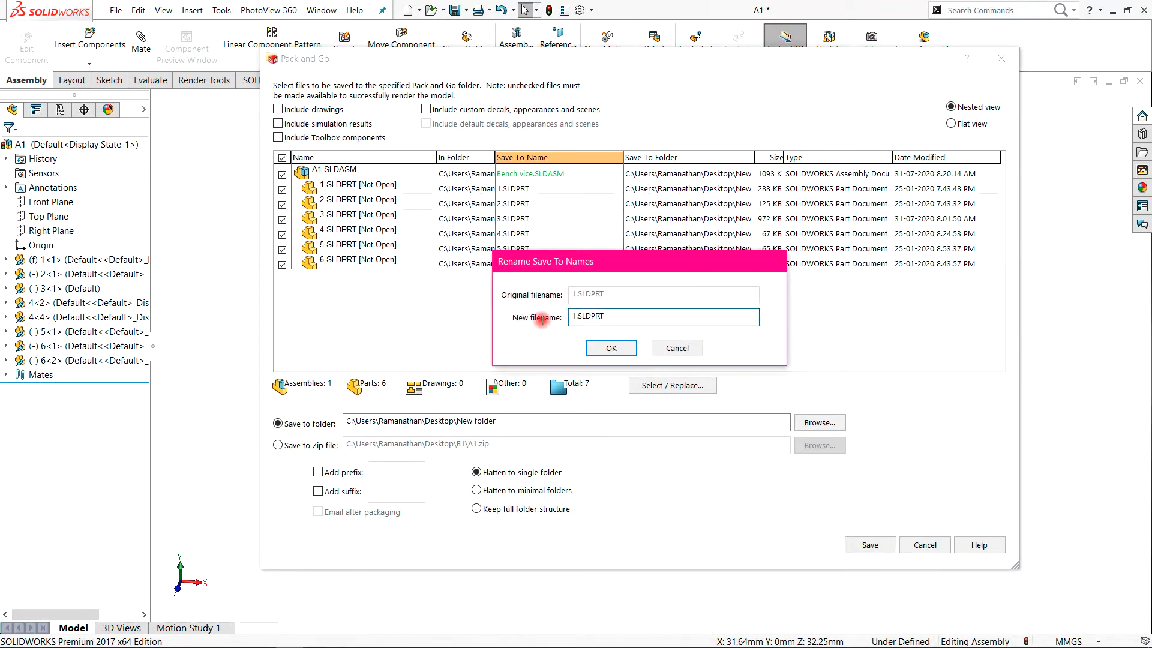
{"action": "double_click", "coordinate": [576, 317]}
{"action": "type", "text": "\\"}
{"action": "key", "text": "BackSpace"}
{"action": "key", "text": "BackSpace"}
{"action": "type", "text": "Body"}
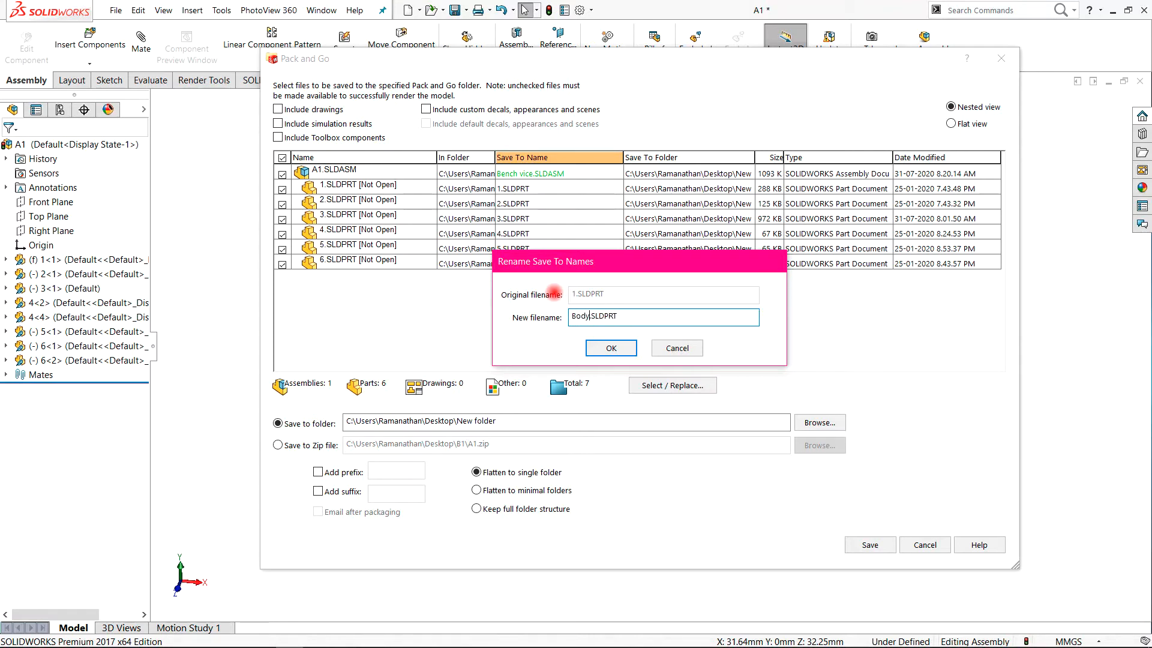
{"action": "type", "text": " of vice"}
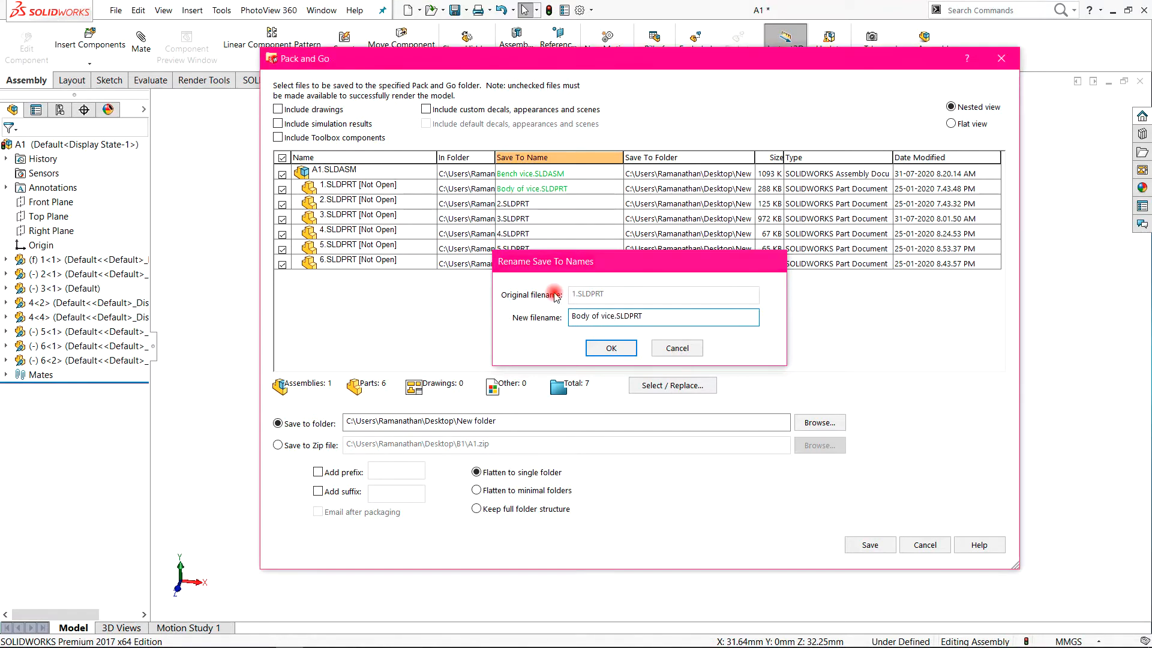
{"action": "key", "text": "Return"}
- Set the save-to name of part 2.SLDPRT to "Vice jaw.SLDPRT"
{"action": "double_click", "coordinate": [527, 205]}
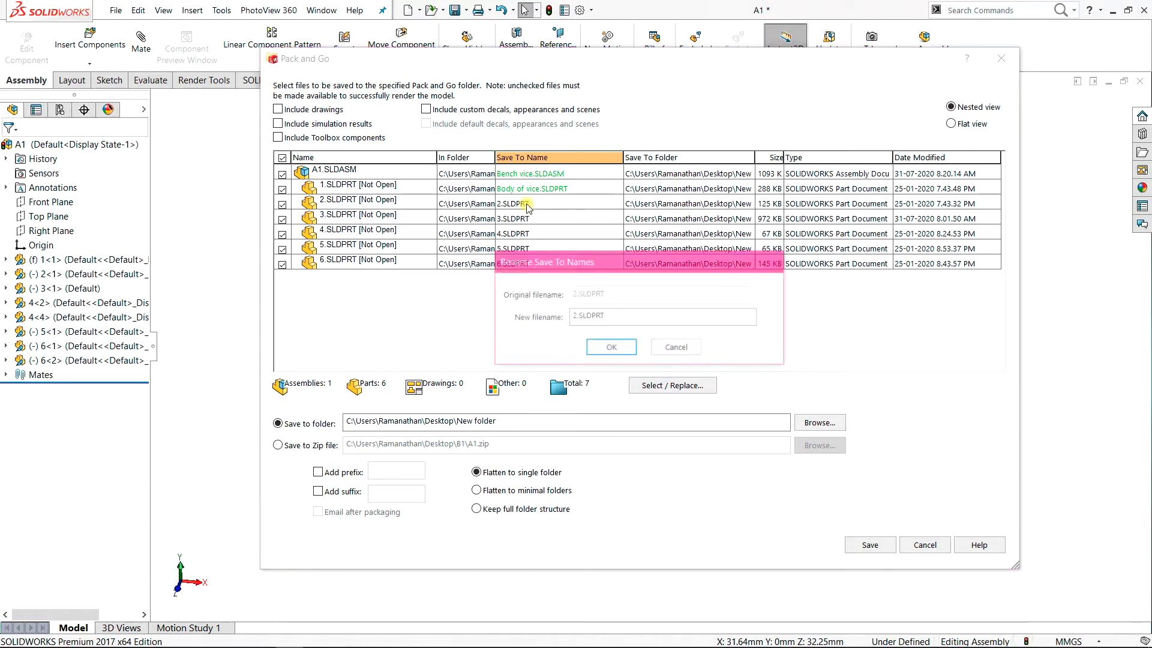
{"action": "left_click_drag", "start_coordinate": [577, 317], "coordinate": [566, 319]}
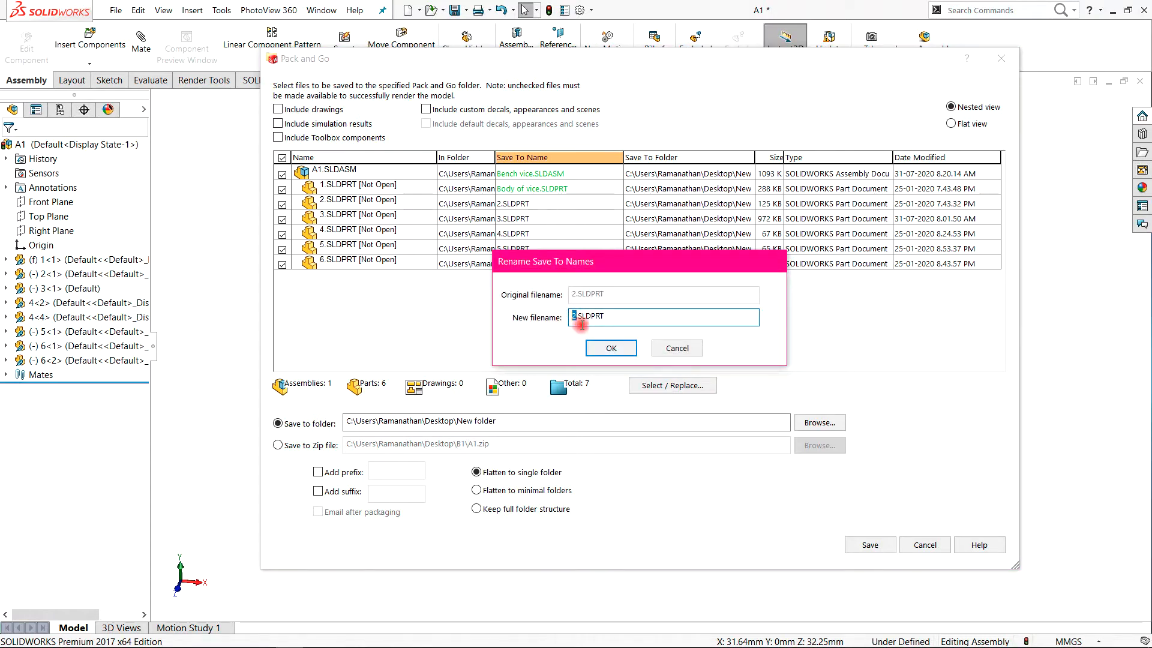
{"action": "key", "text": "BackSpace"}
{"action": "type", "text": "Ja"}
{"action": "type", "text": "Vice jaw"}
{"action": "key", "text": "Return"}
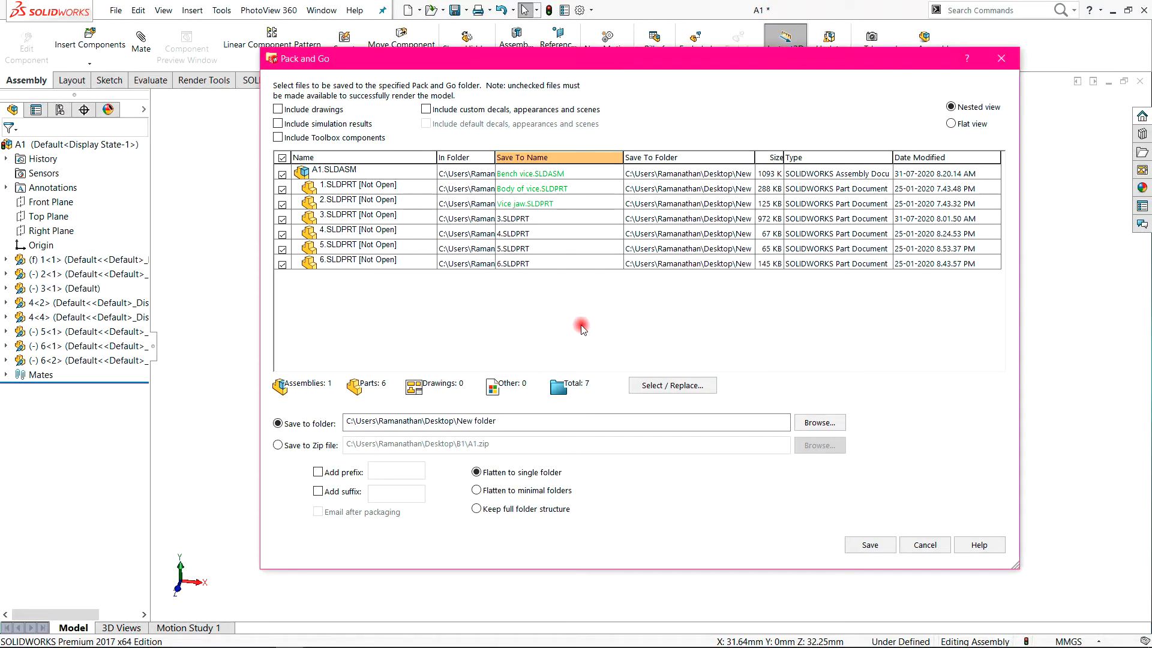
- Set the save-to name of part 3.SLDPRT to "Jaw screw.SLDPRT"
{"action": "double_click", "coordinate": [528, 220]}
{"action": "left_click", "coordinate": [571, 315]}
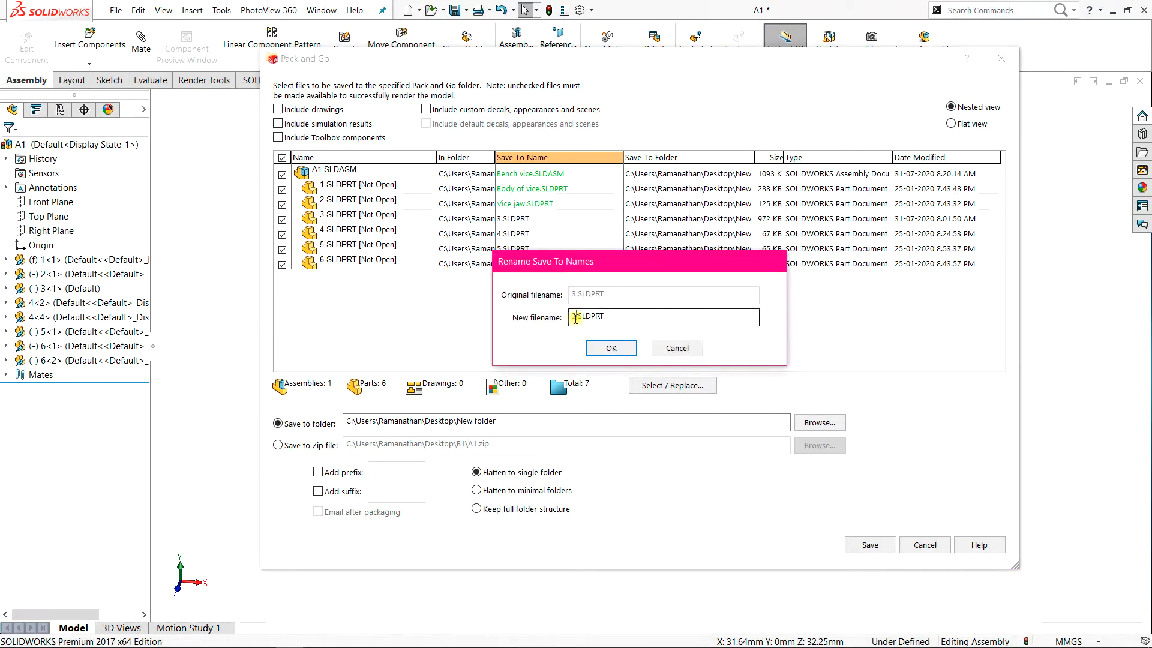
{"action": "left_click_drag", "start_coordinate": [577, 318], "coordinate": [543, 319]}
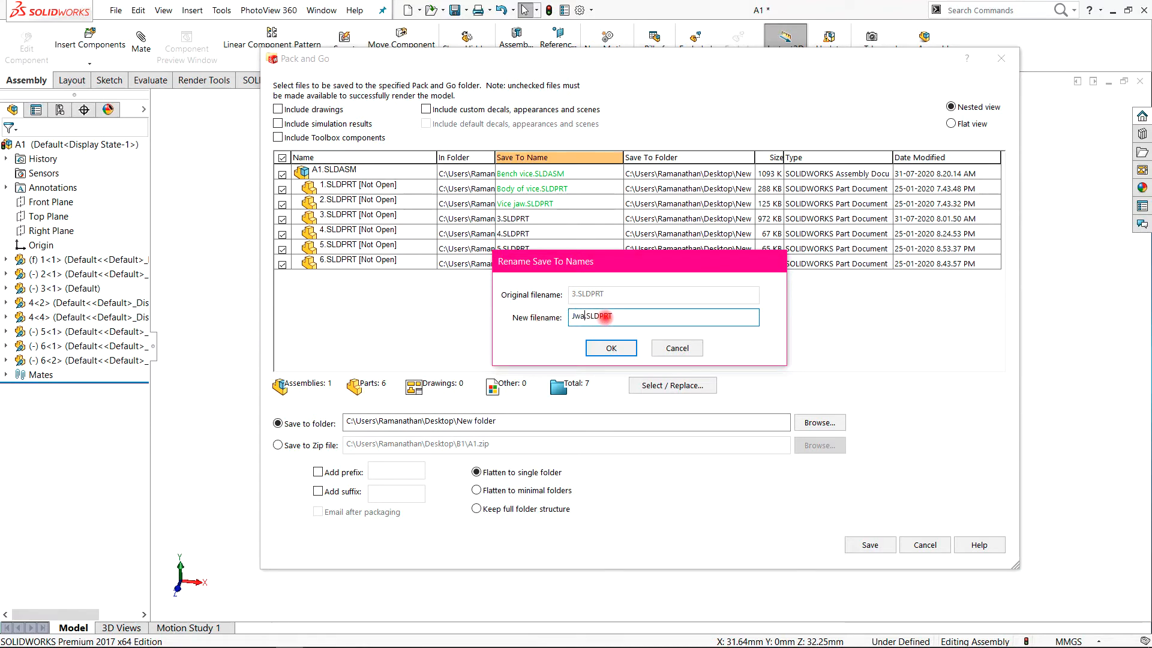
{"action": "type", "text": "Jaw screw"}
{"action": "left_click", "coordinate": [600, 346]}
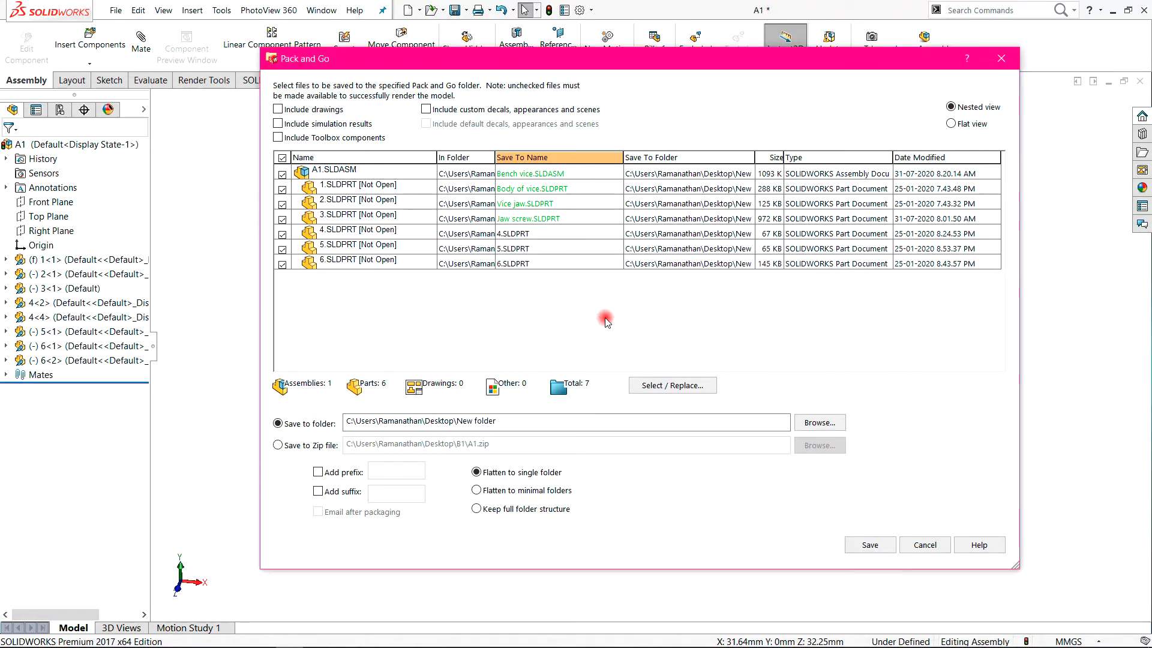
- Set the save-to name of part 4.SLDPRT to "Screw bar.SLDPRT"
{"action": "double_click", "coordinate": [548, 241]}
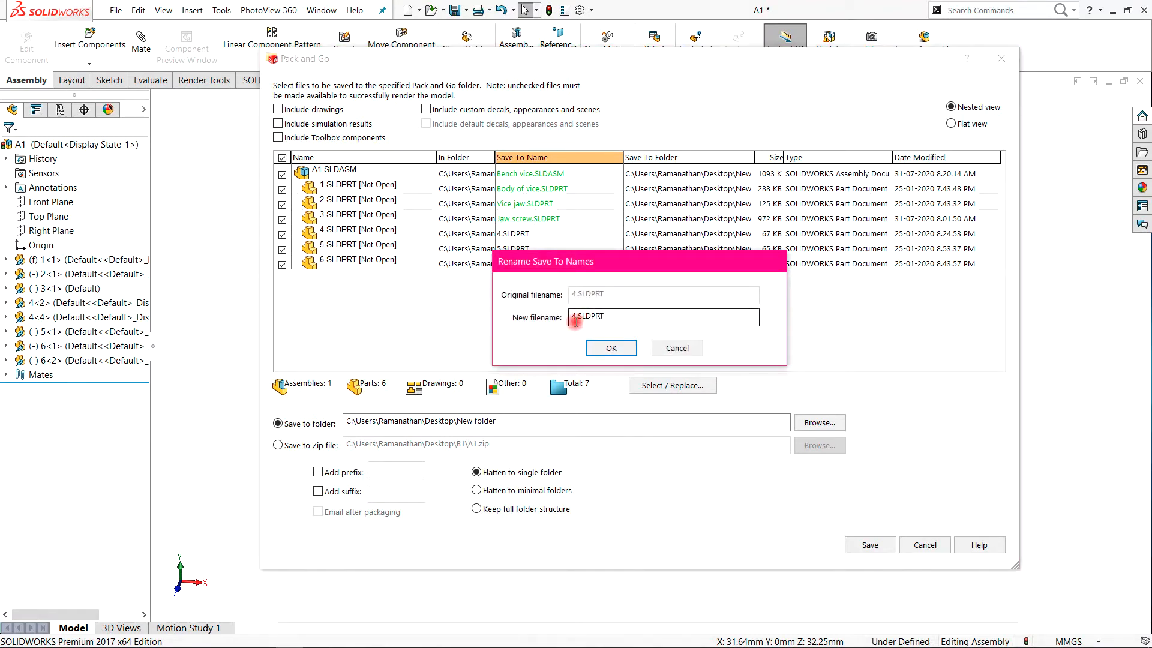
{"action": "left_click_drag", "start_coordinate": [574, 317], "coordinate": [536, 294]}
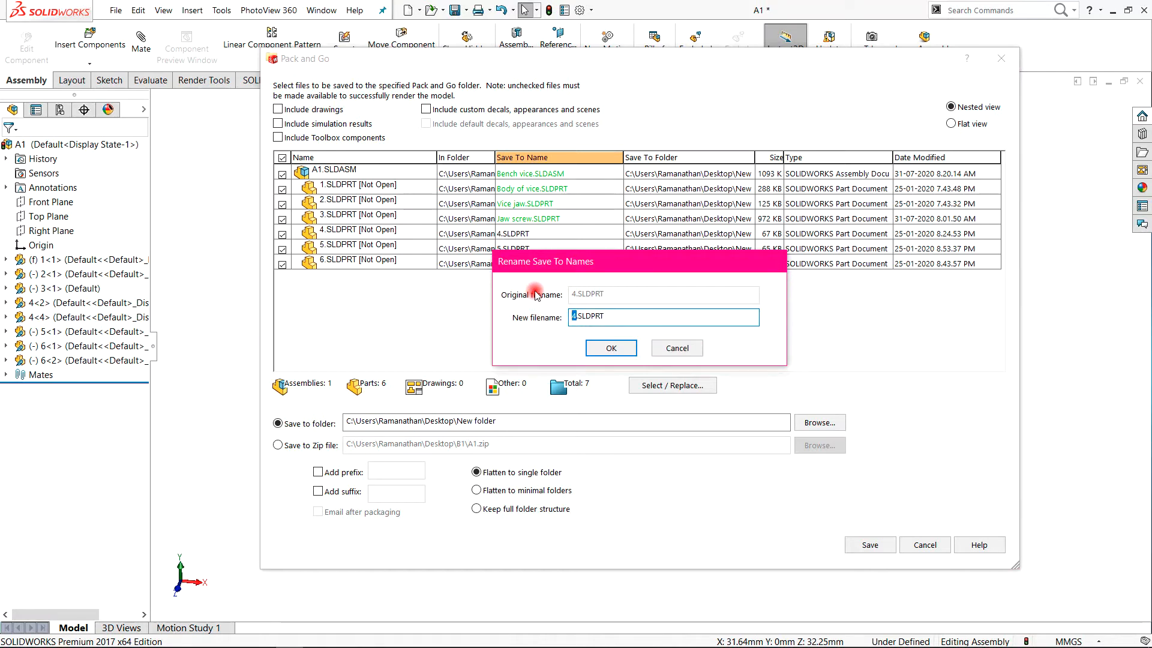
{"action": "type", "text": "Screw bar"}
{"action": "key", "text": "Return"}
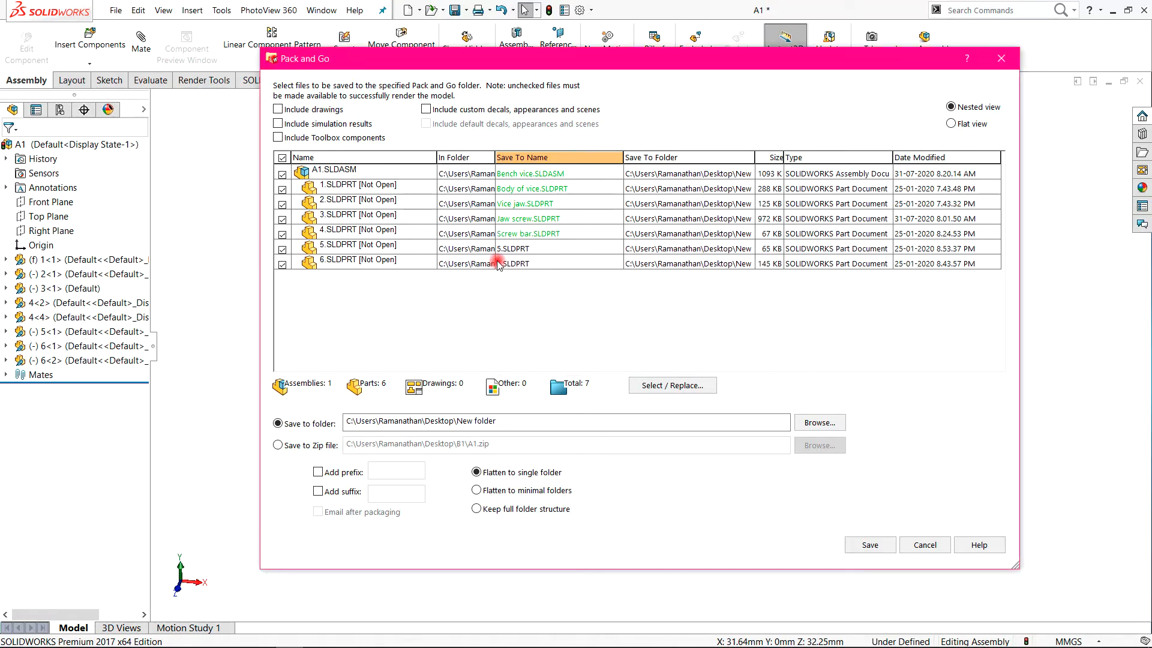
- Set the save-to name of part 5.SLDPRT to "sliding jaw.SLDPRT"
{"action": "double_click", "coordinate": [517, 250]}
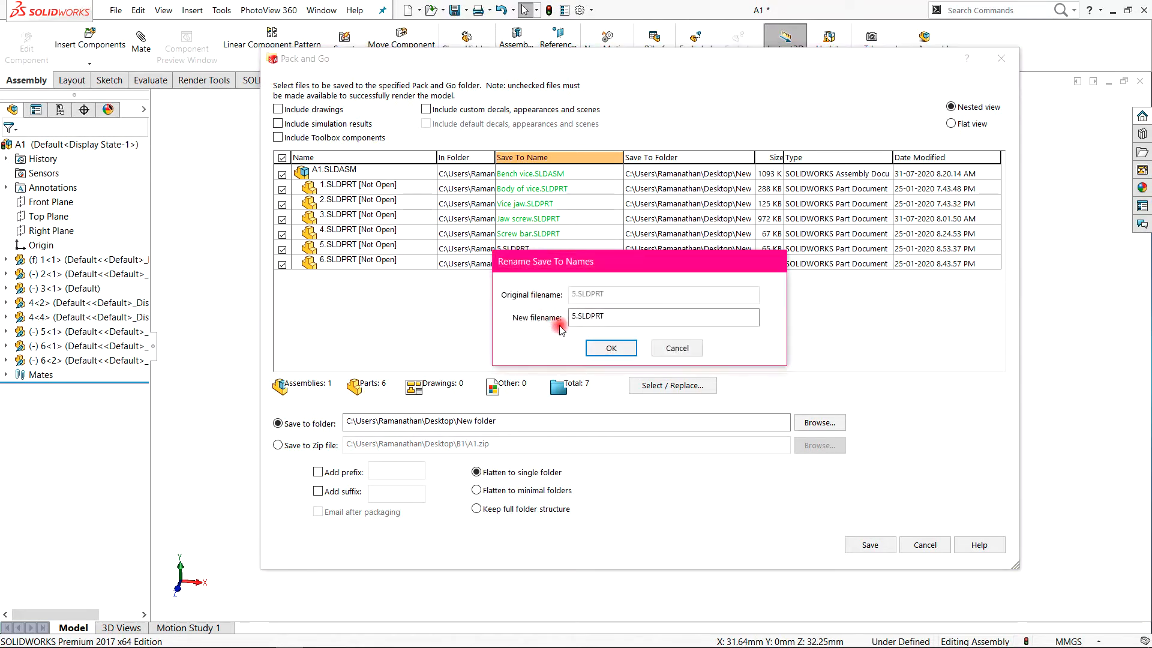
{"action": "left_click", "coordinate": [574, 318]}
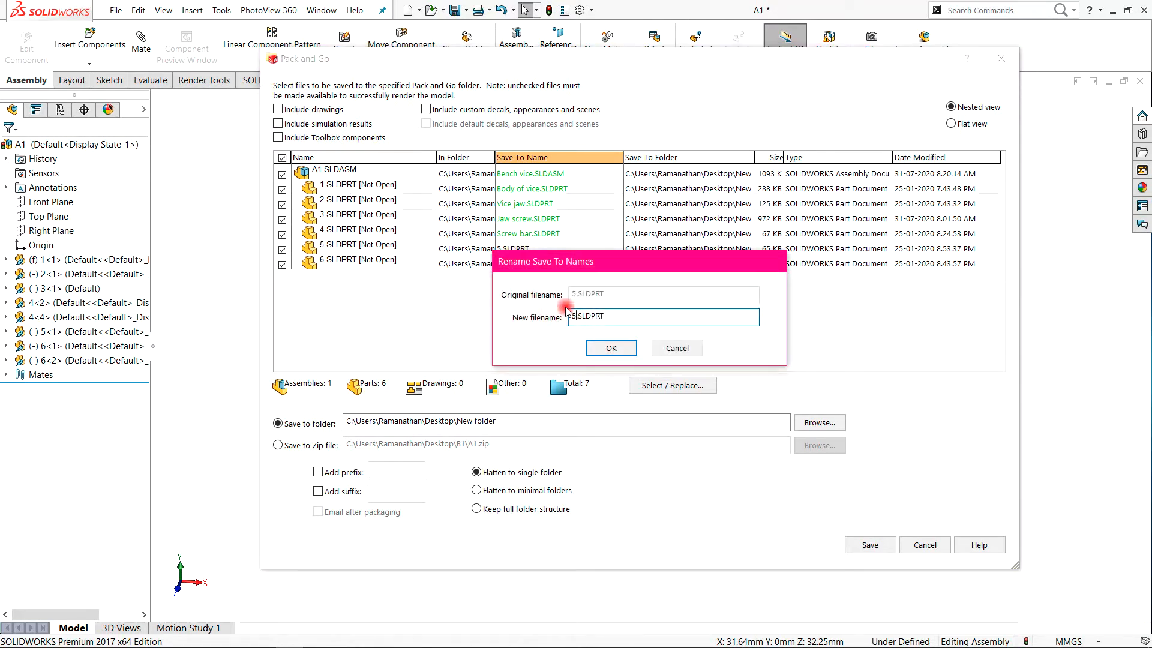
{"action": "key", "text": "BackSpace"}
{"action": "type", "text": "sliding jaw"}
{"action": "key", "text": "Return"}
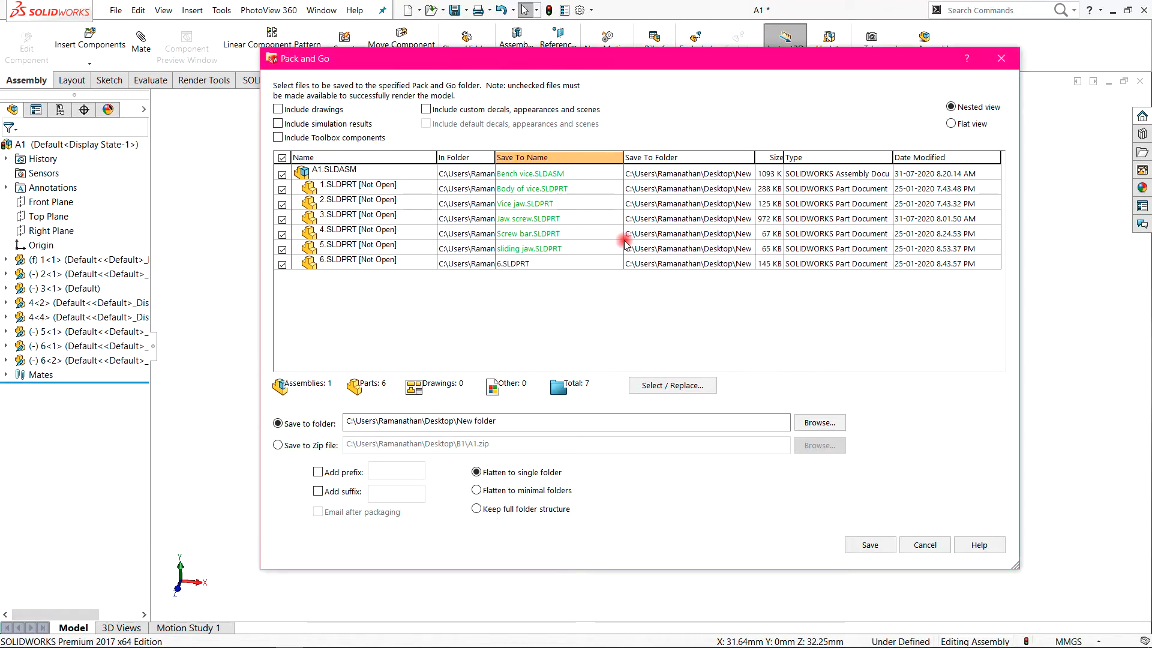
- Set the save-to name of part 6.SLDPRT to "bar globe.SLDPRT"
{"action": "double_click", "coordinate": [575, 263]}
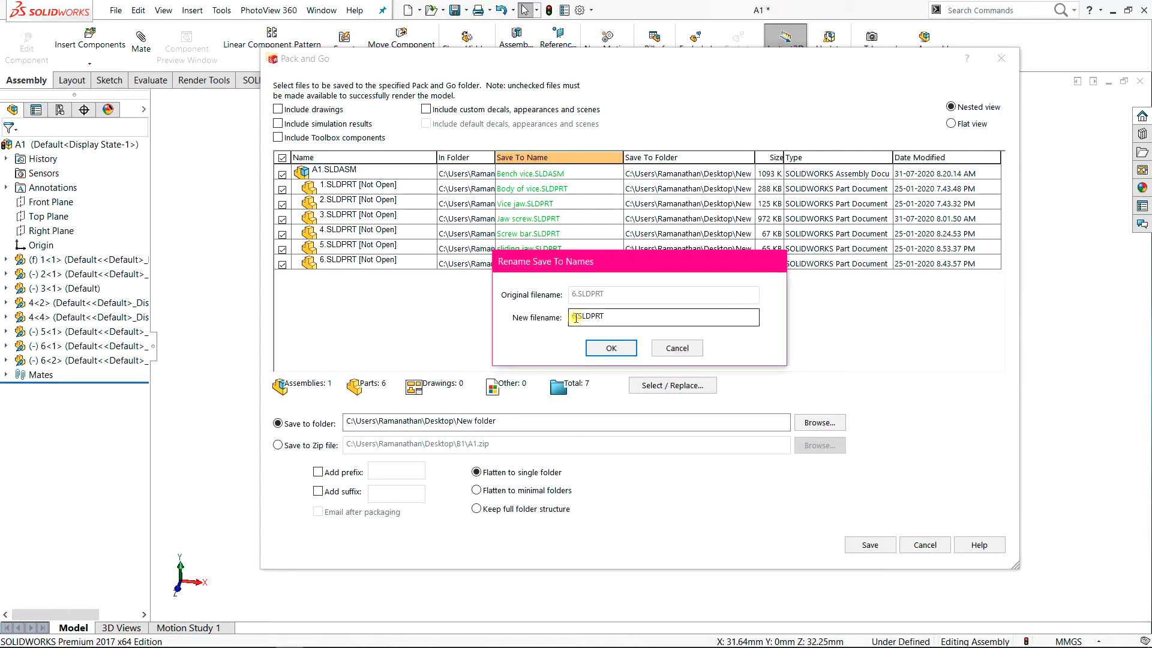
{"action": "left_click_drag", "start_coordinate": [576, 318], "coordinate": [510, 315]}
{"action": "type", "text": "bar gl"}
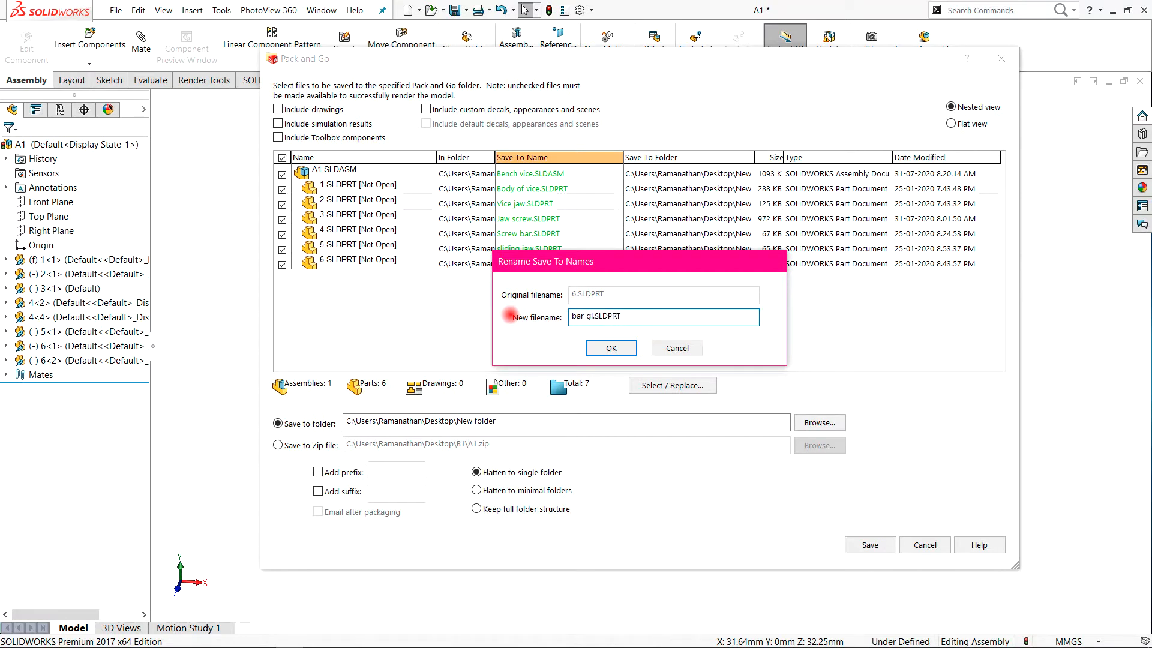
{"action": "type", "text": "obe"}
{"action": "key", "text": "Return"}
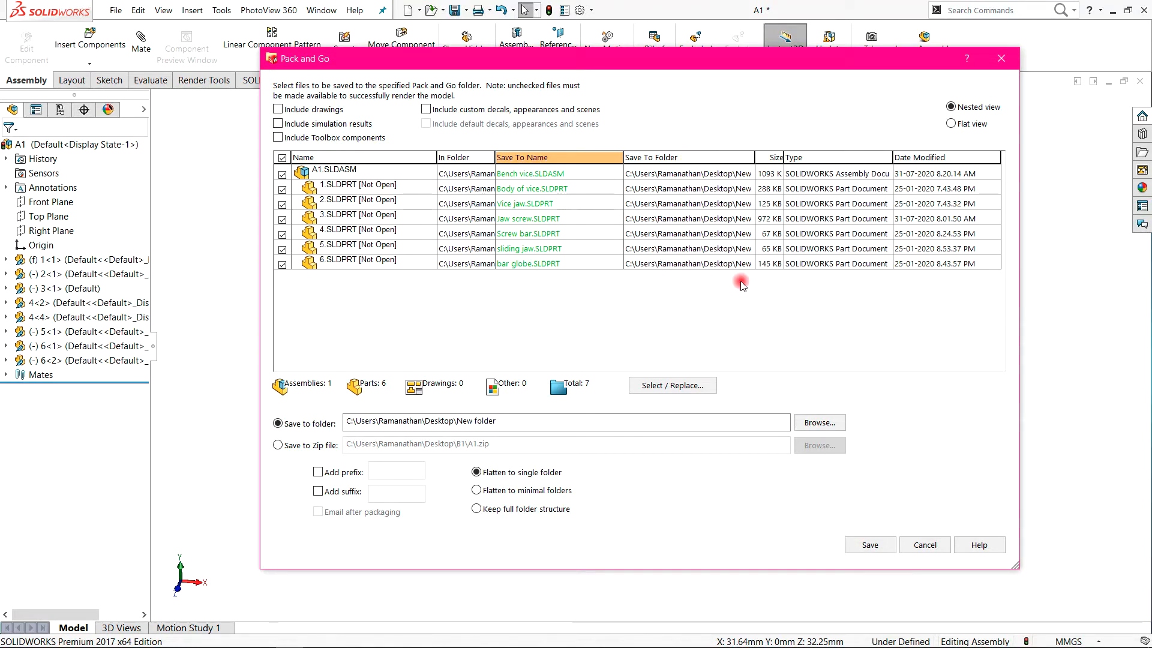
- Save the renamed Pack and Go copies and close the A1 assembly without saving its changes
{"action": "left_click", "coordinate": [871, 546]}
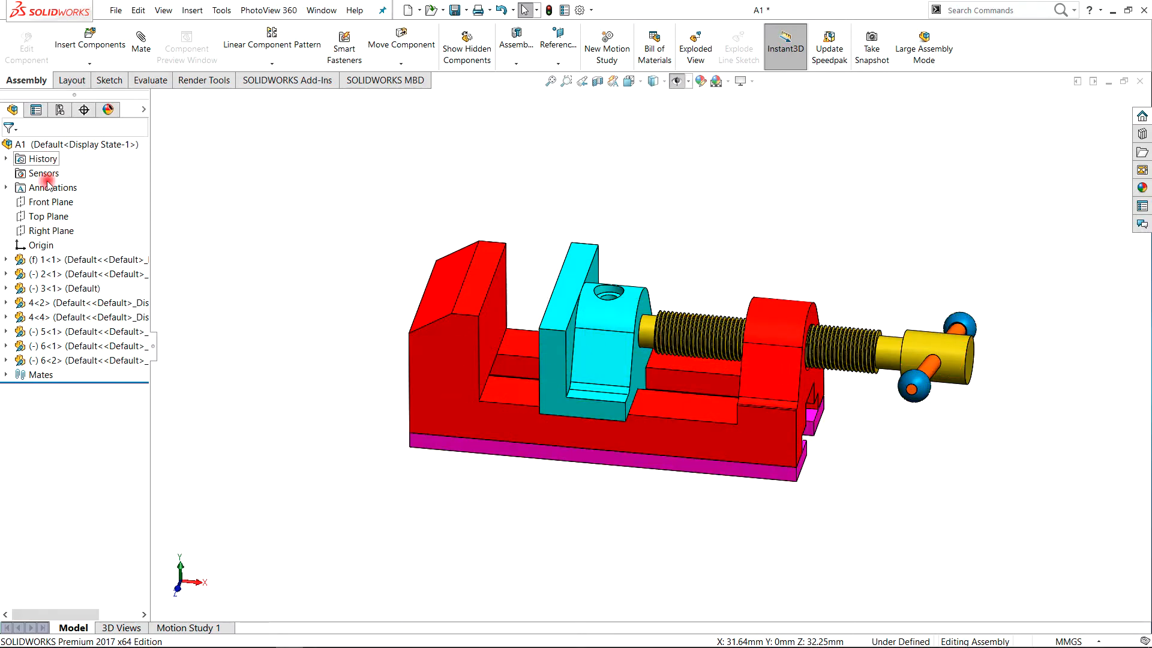
{"action": "left_click", "coordinate": [1138, 82]}
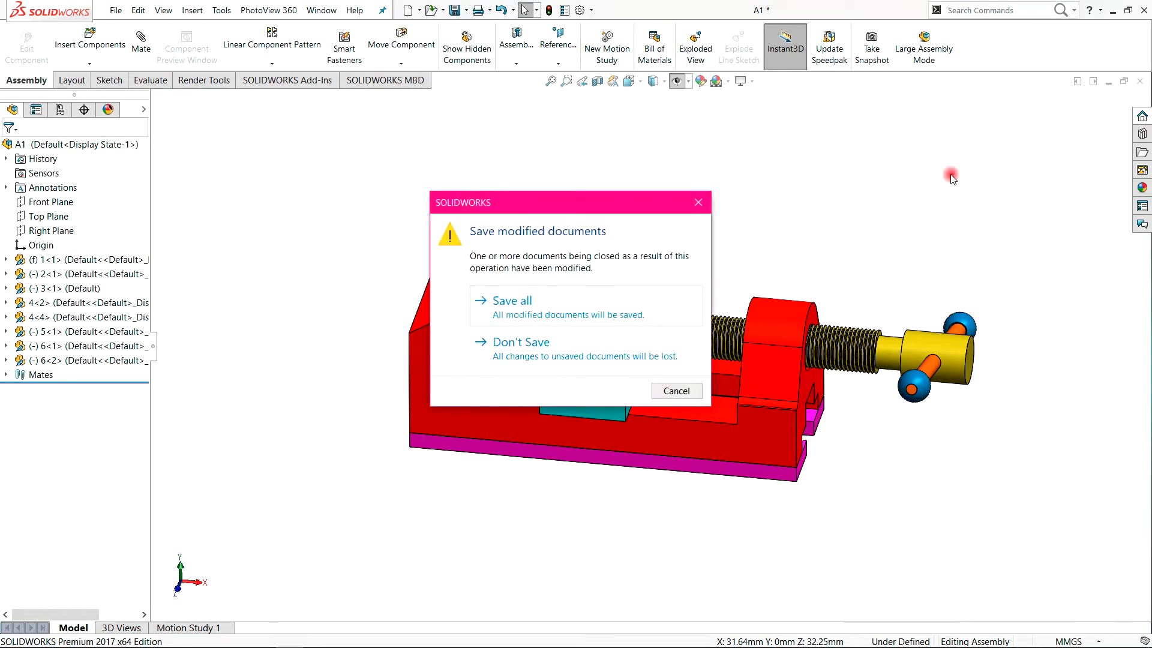
{"action": "left_click", "coordinate": [568, 351]}
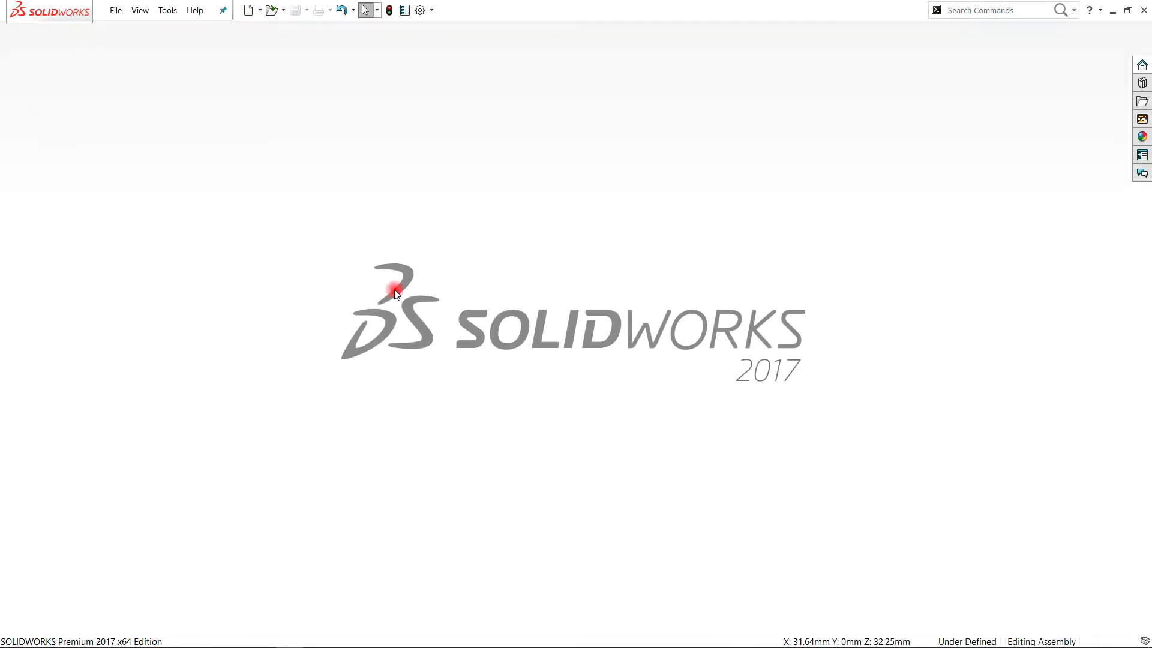
- Open the bar globe part from the "New folder" folder on the Desktop
{"action": "left_click", "coordinate": [116, 11]}
{"action": "left_click", "coordinate": [127, 45]}
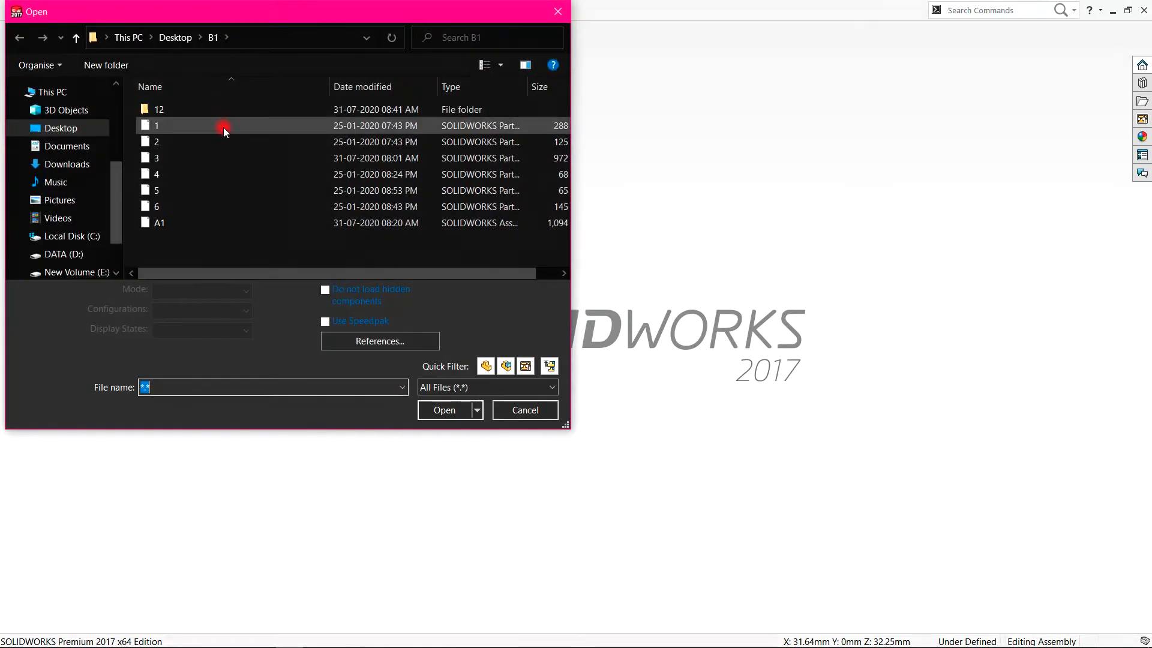
{"action": "left_click", "coordinate": [80, 131]}
{"action": "double_click", "coordinate": [272, 133]}
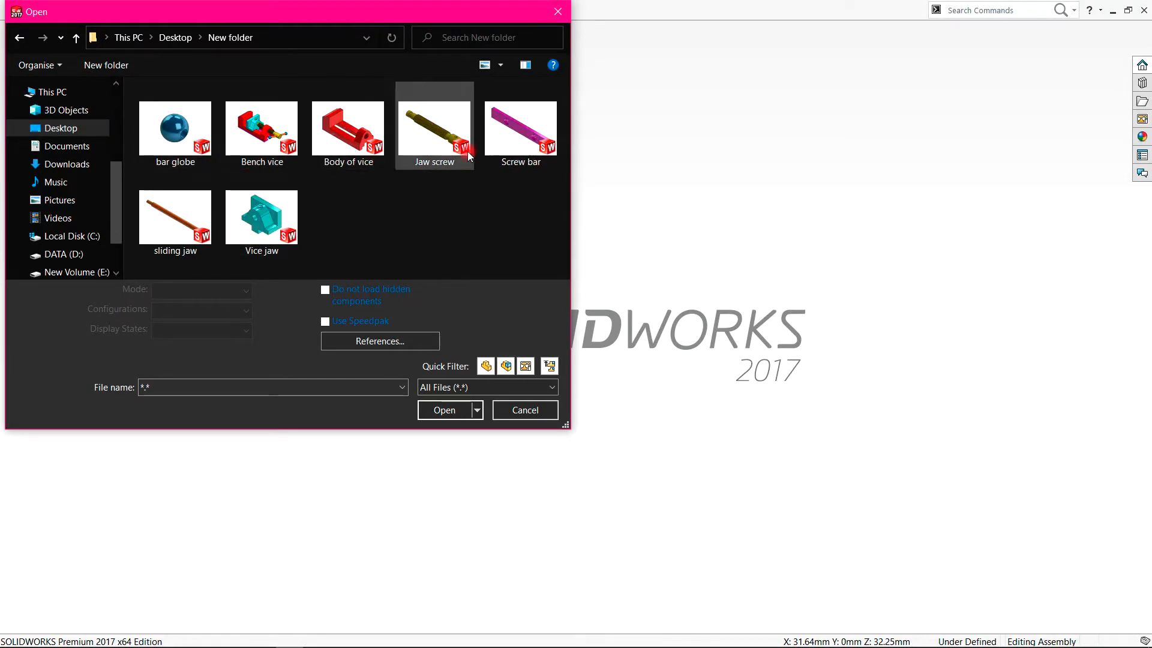
{"action": "left_click", "coordinate": [186, 124]}
{"action": "double_click", "coordinate": [186, 125]}
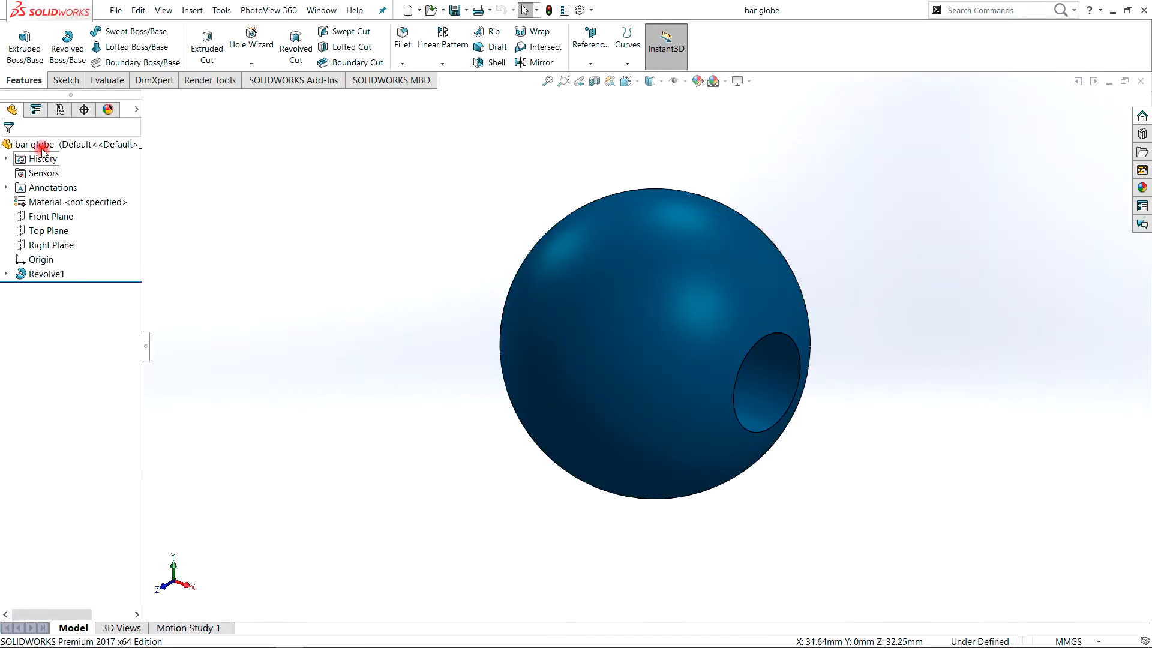
- Close the bar globe part and open the Bench vice assembly from the "New folder" folder on the Desktop
{"action": "left_click", "coordinate": [1140, 81]}
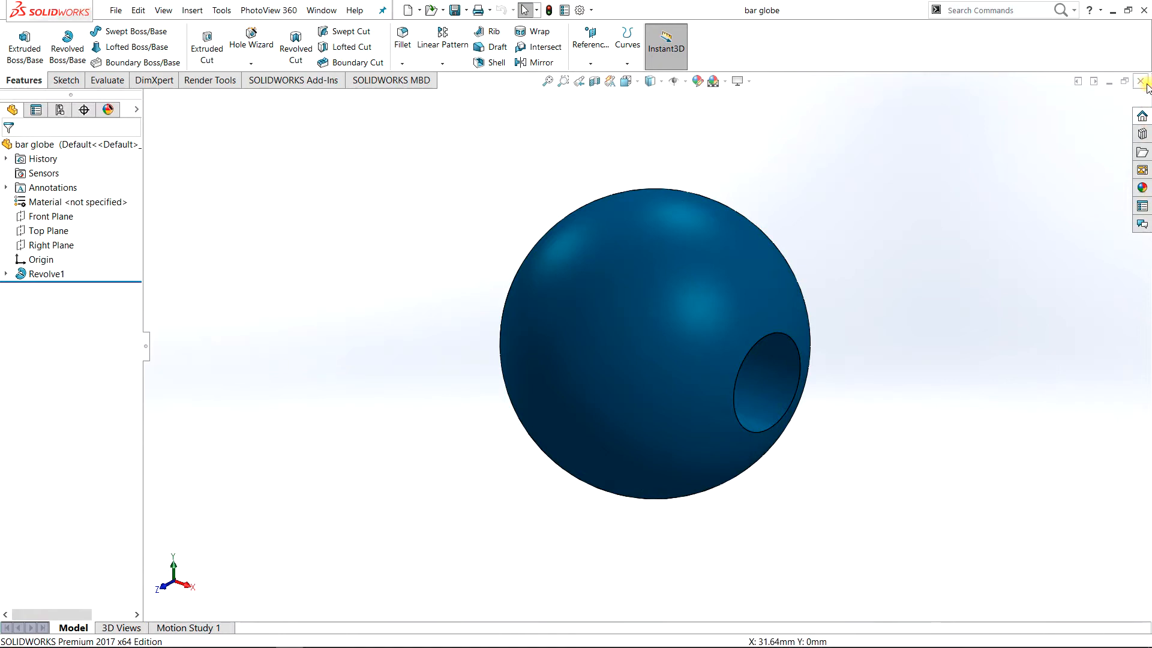
{"action": "left_click", "coordinate": [116, 10]}
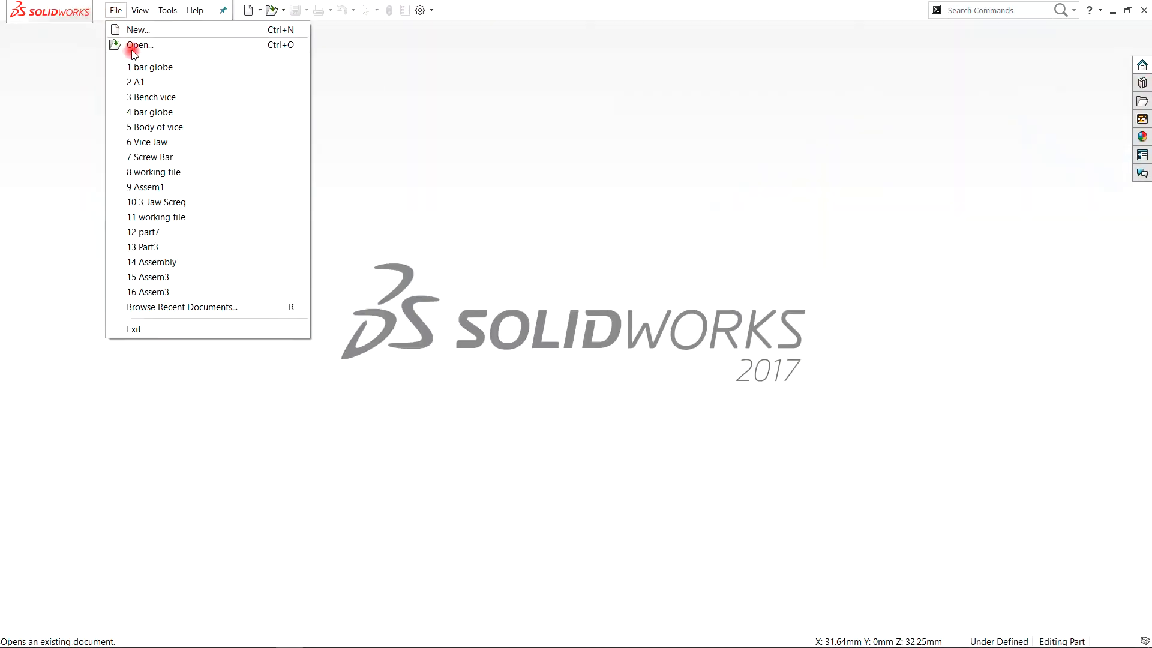
{"action": "left_click", "coordinate": [129, 46]}
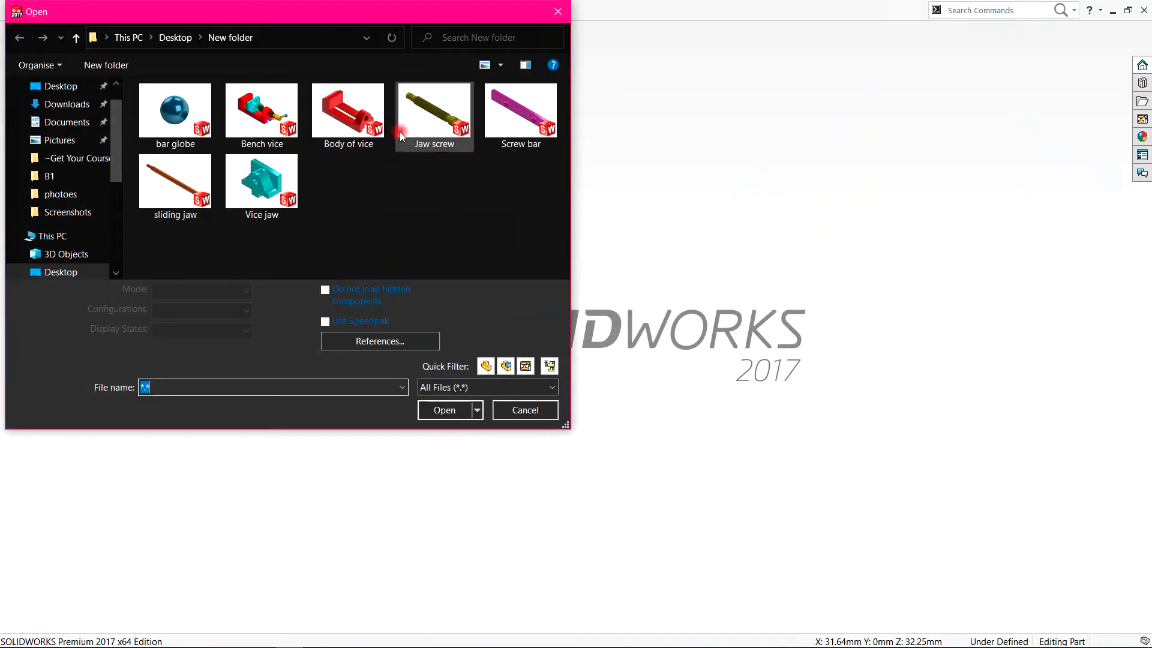
{"action": "left_click", "coordinate": [261, 114]}
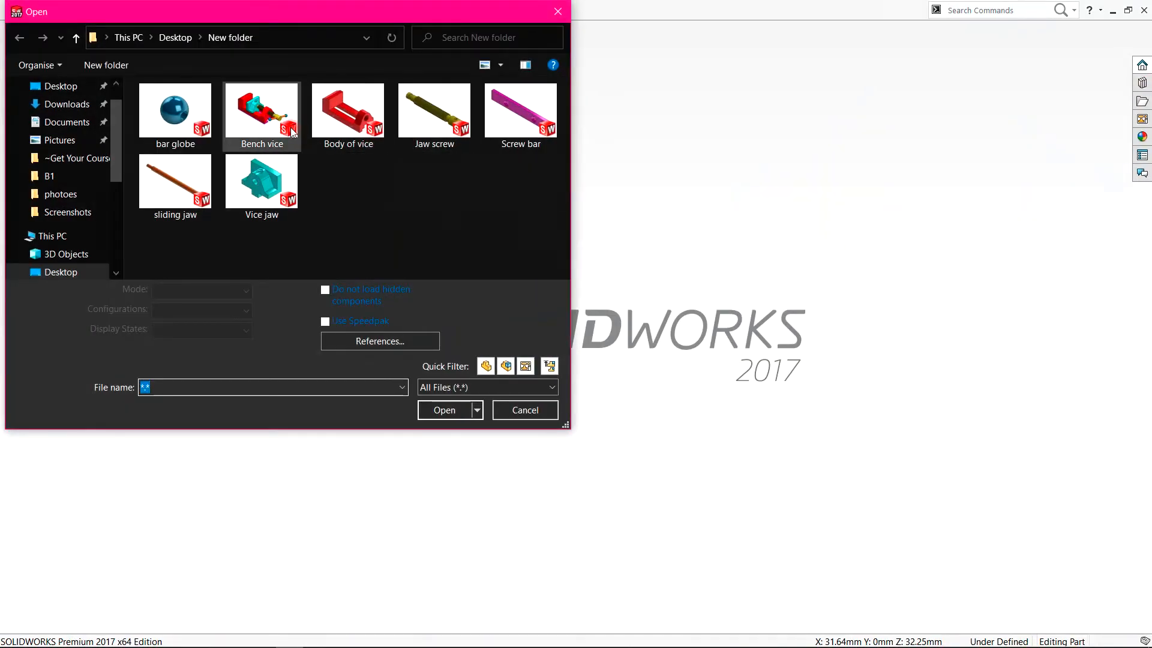
{"action": "left_click", "coordinate": [455, 409]}
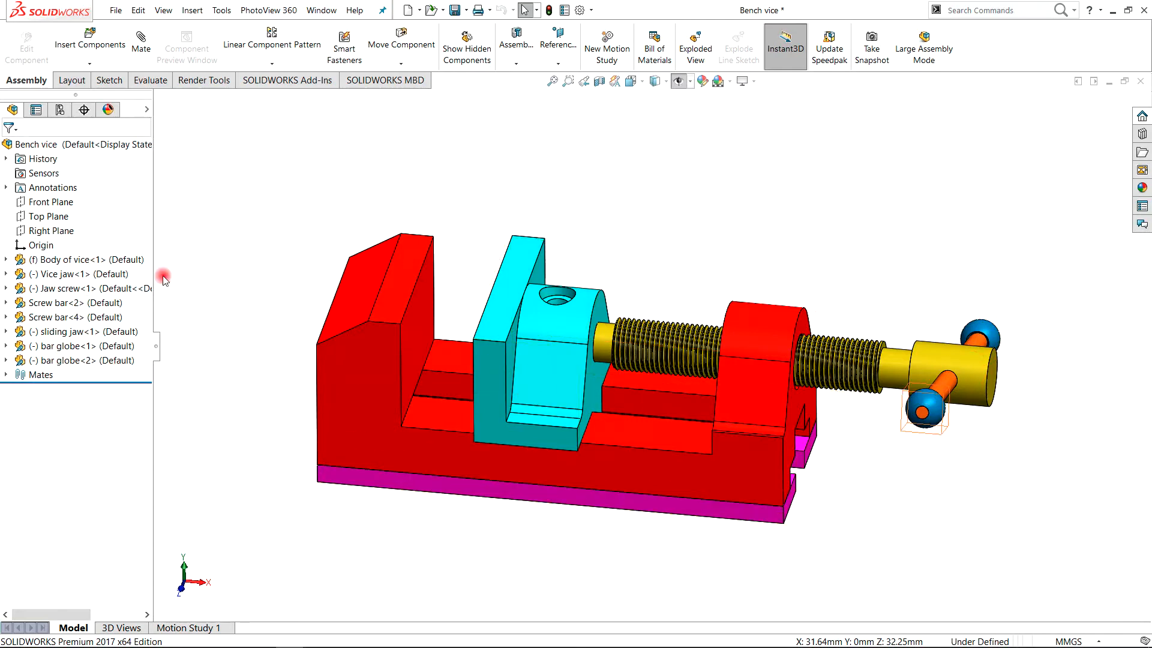
- Create a new drawing on a standard A3 (ISO) sheet and leave the automatic Model View command without inserting a view
{"action": "left_click", "coordinate": [116, 10]}
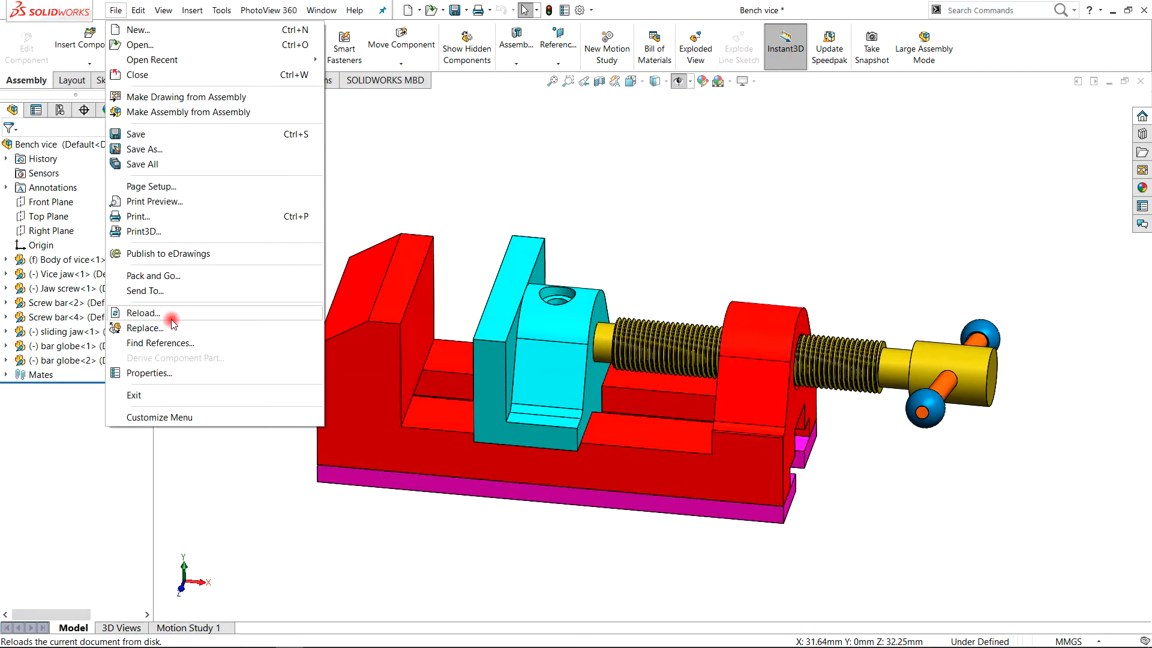
{"action": "left_click", "coordinate": [117, 12]}
{"action": "left_click", "coordinate": [118, 12]}
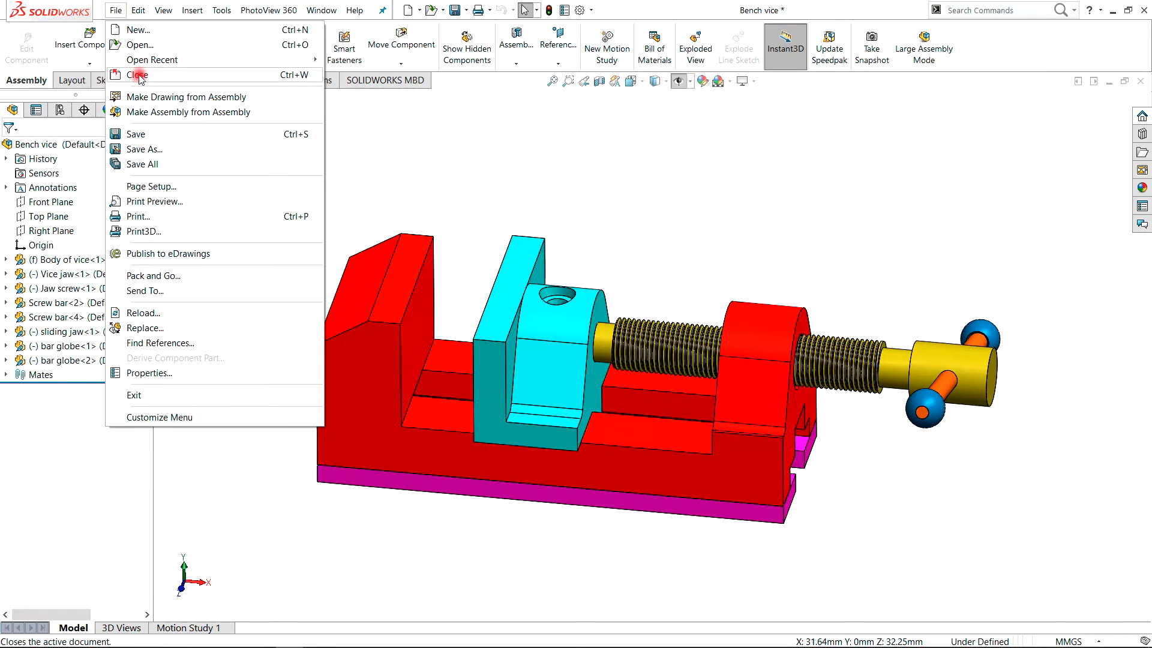
{"action": "left_click", "coordinate": [134, 27]}
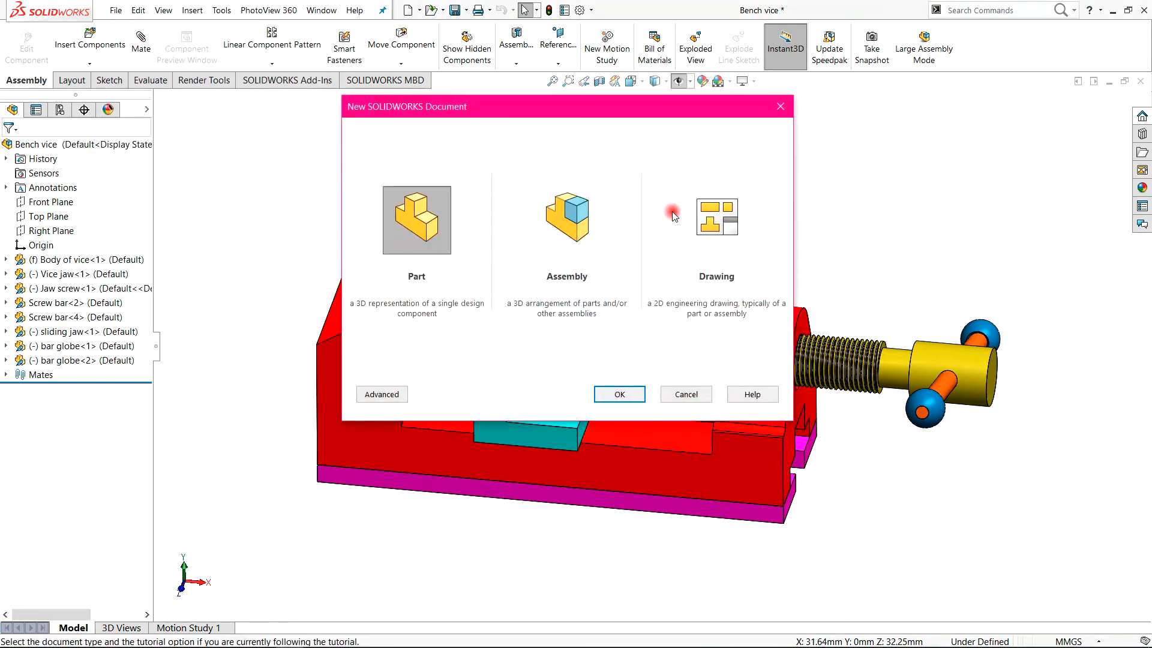
{"action": "left_click", "coordinate": [674, 216]}
{"action": "left_click", "coordinate": [620, 394]}
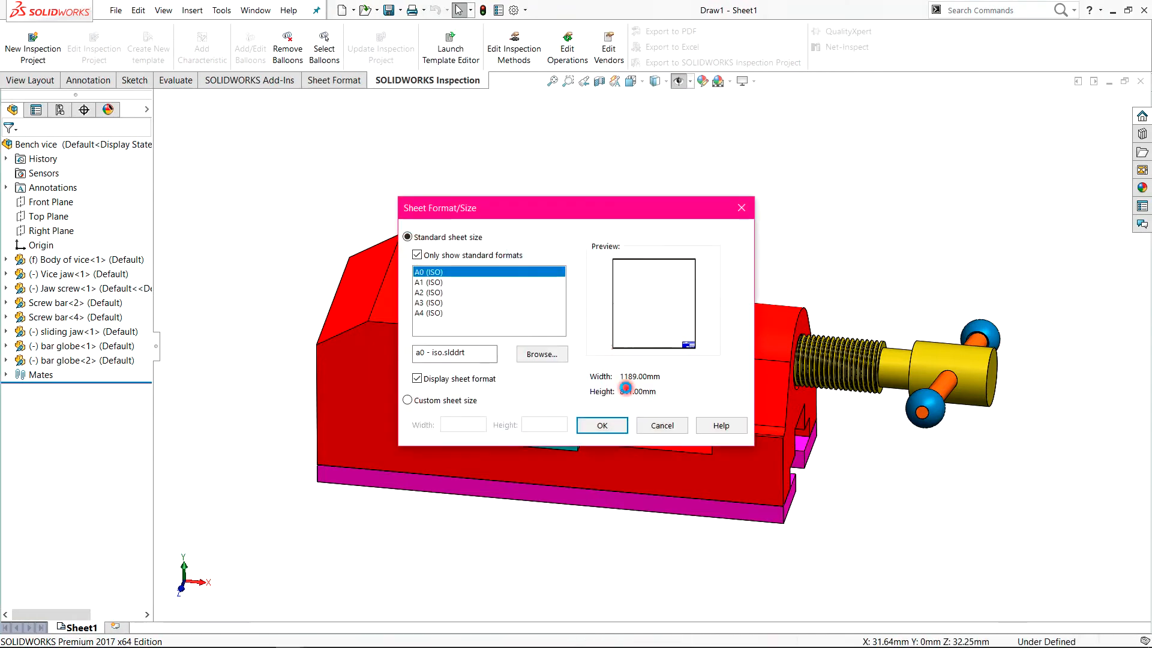
{"action": "left_click", "coordinate": [428, 303]}
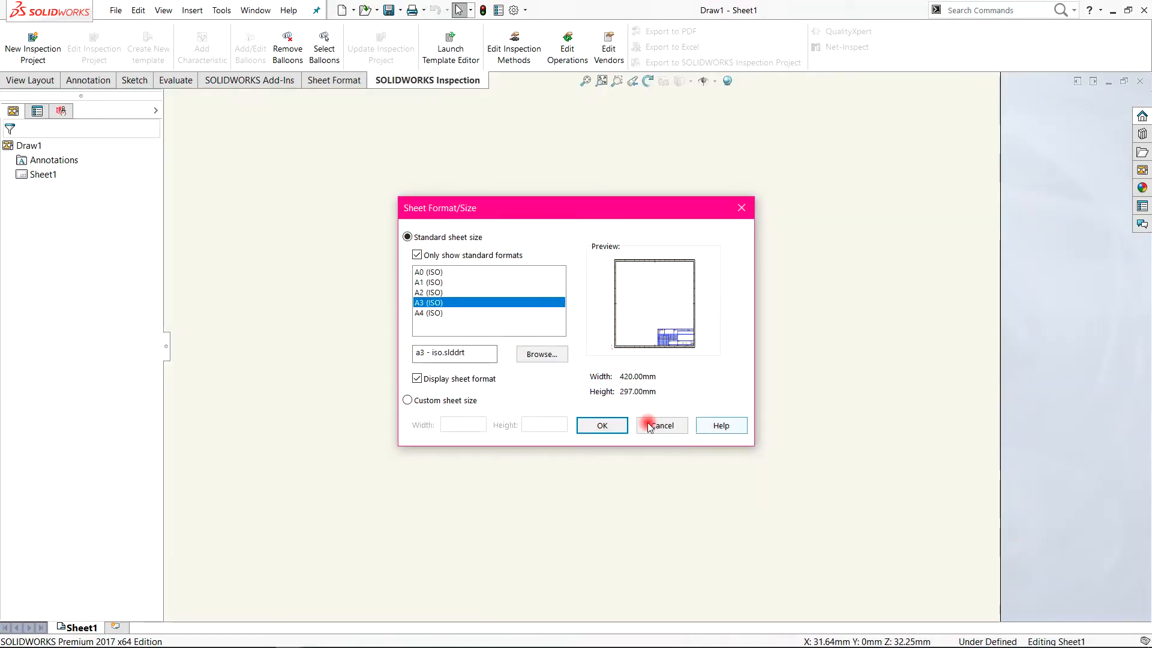
{"action": "left_click", "coordinate": [600, 420]}
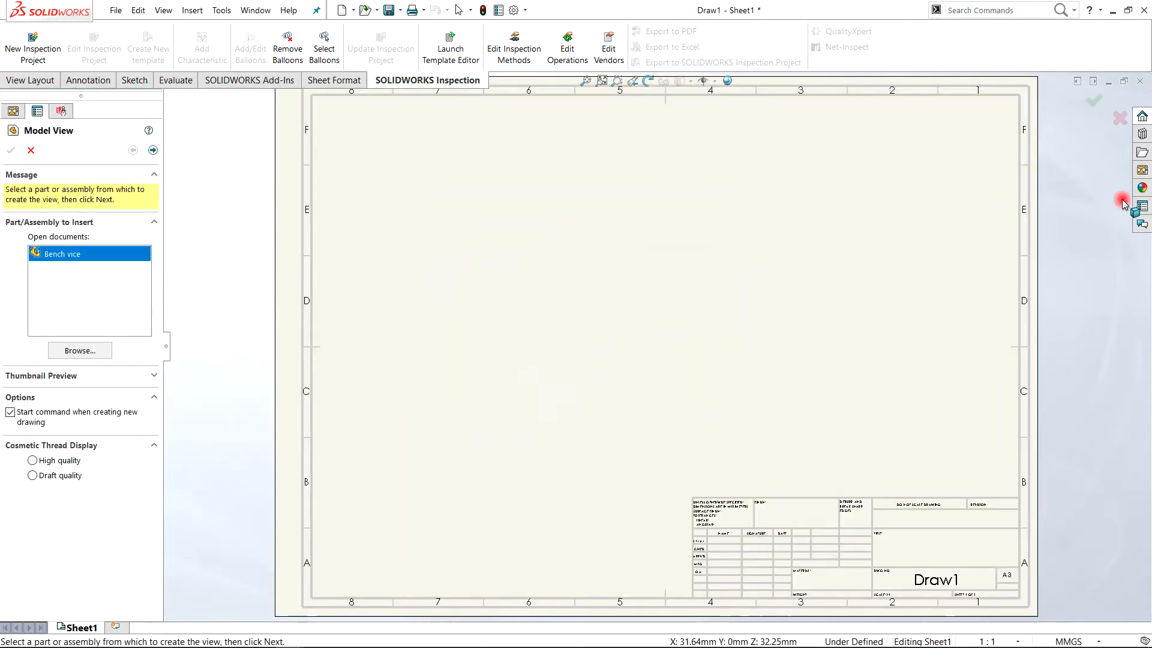
{"action": "left_click", "coordinate": [32, 150]}
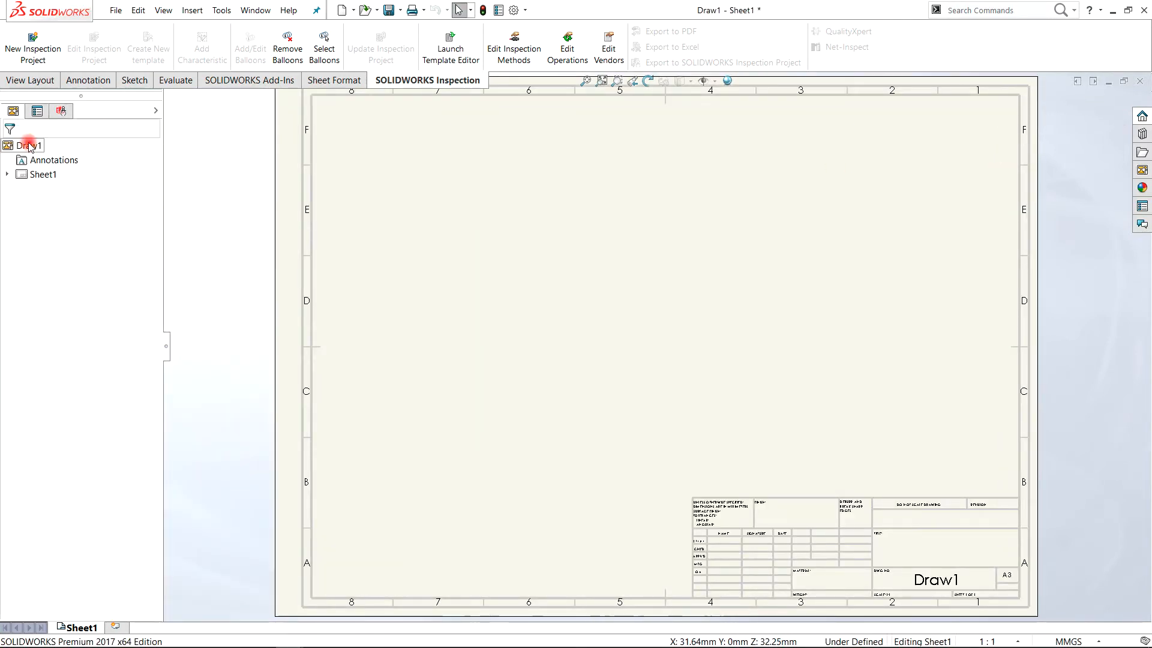
- Load the Bench vice assembly from "New folder" into the View Palette
{"action": "left_click", "coordinate": [1144, 171]}
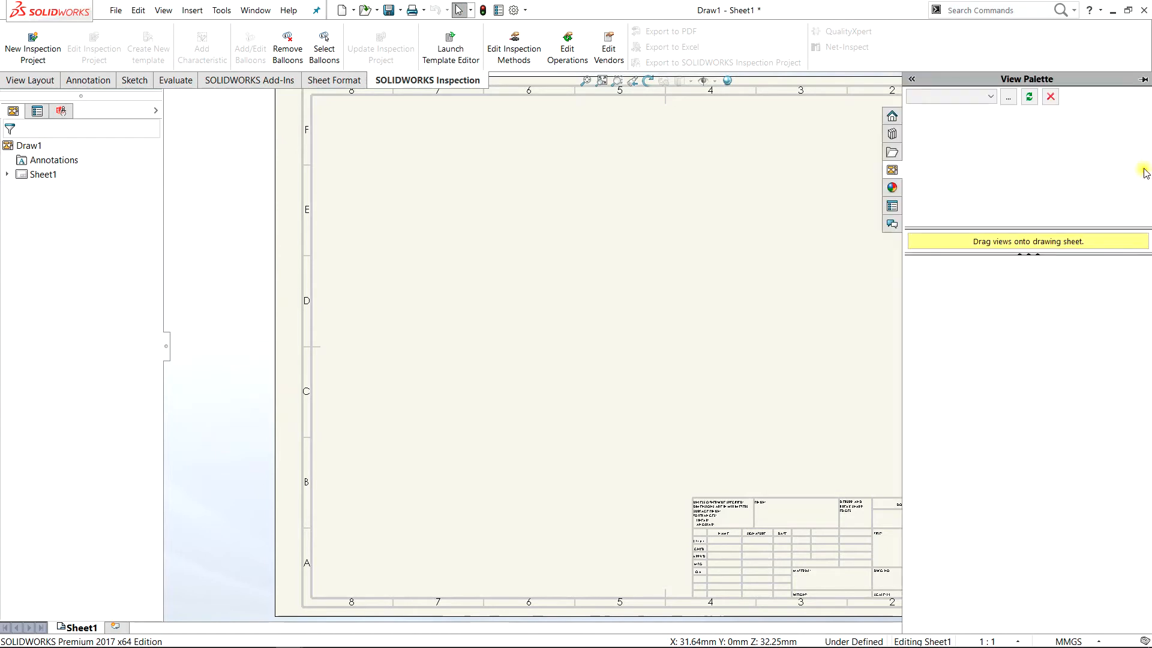
{"action": "left_click", "coordinate": [1006, 99]}
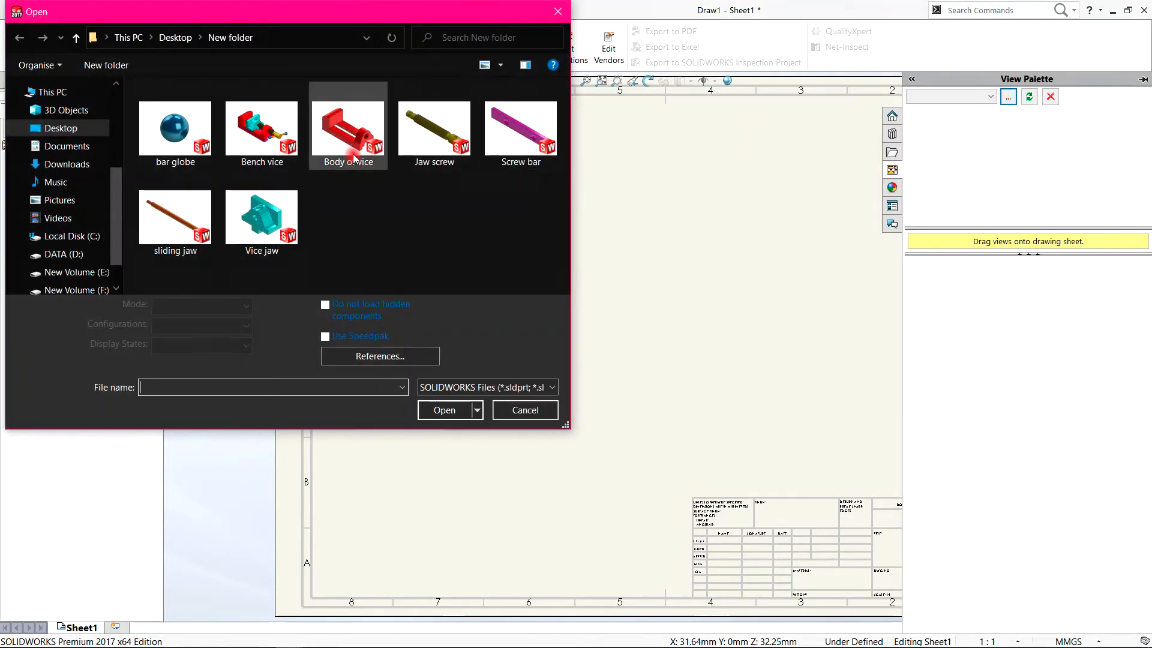
{"action": "left_click", "coordinate": [355, 158]}
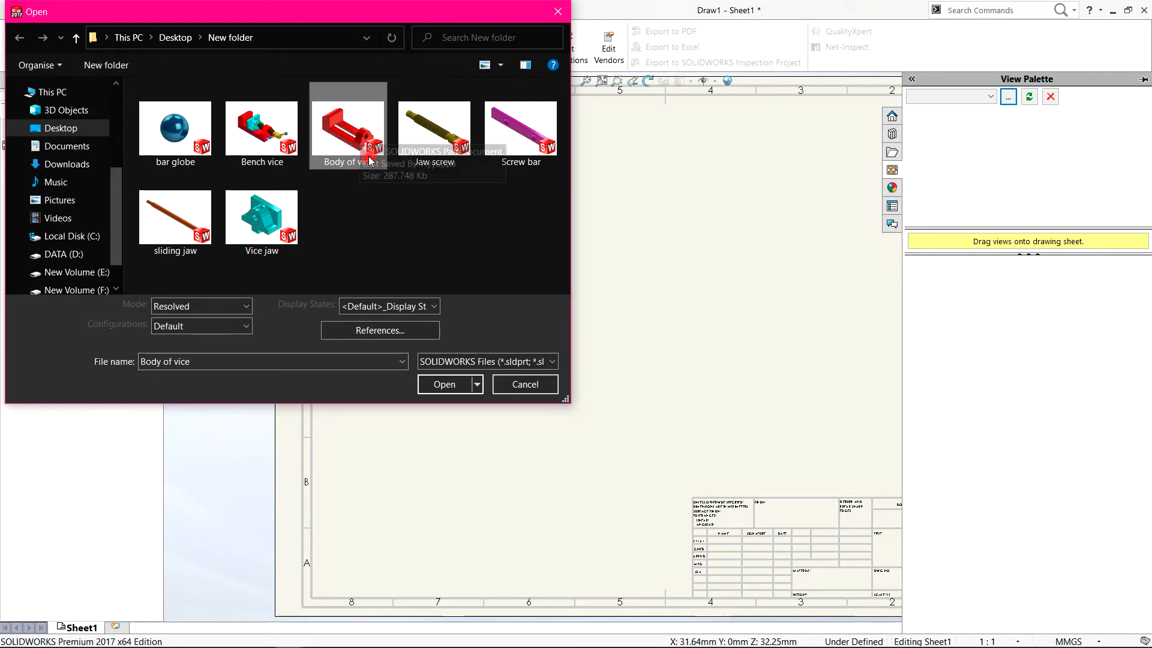
{"action": "left_click", "coordinate": [453, 387]}
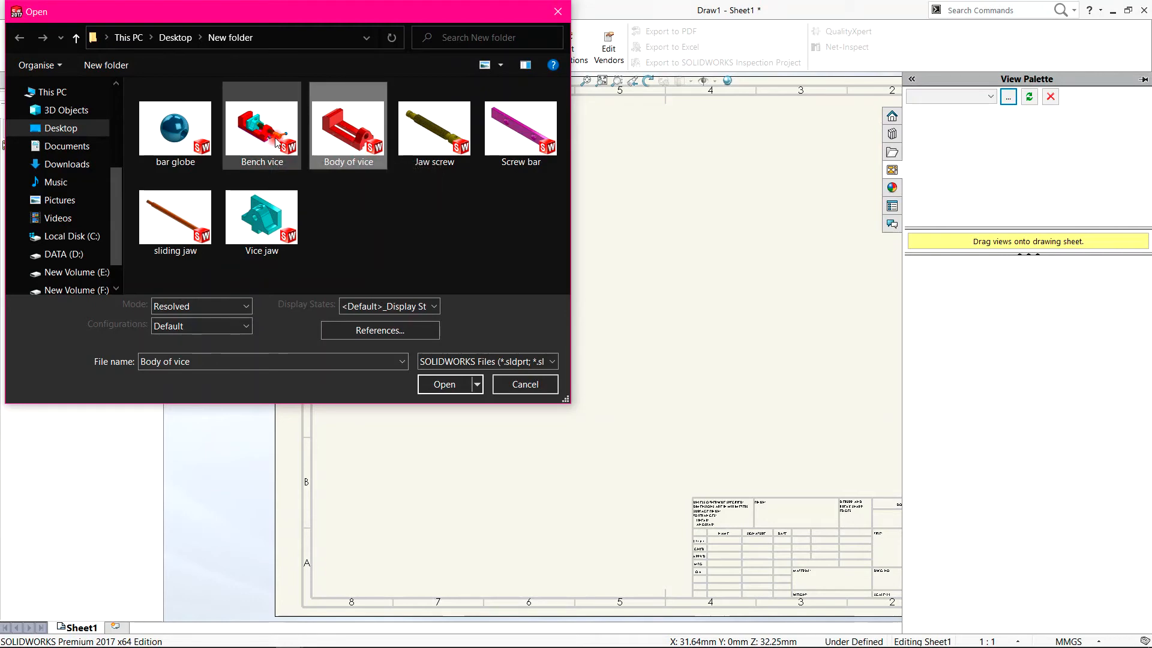
{"action": "left_click", "coordinate": [253, 136]}
{"action": "left_click", "coordinate": [446, 415]}
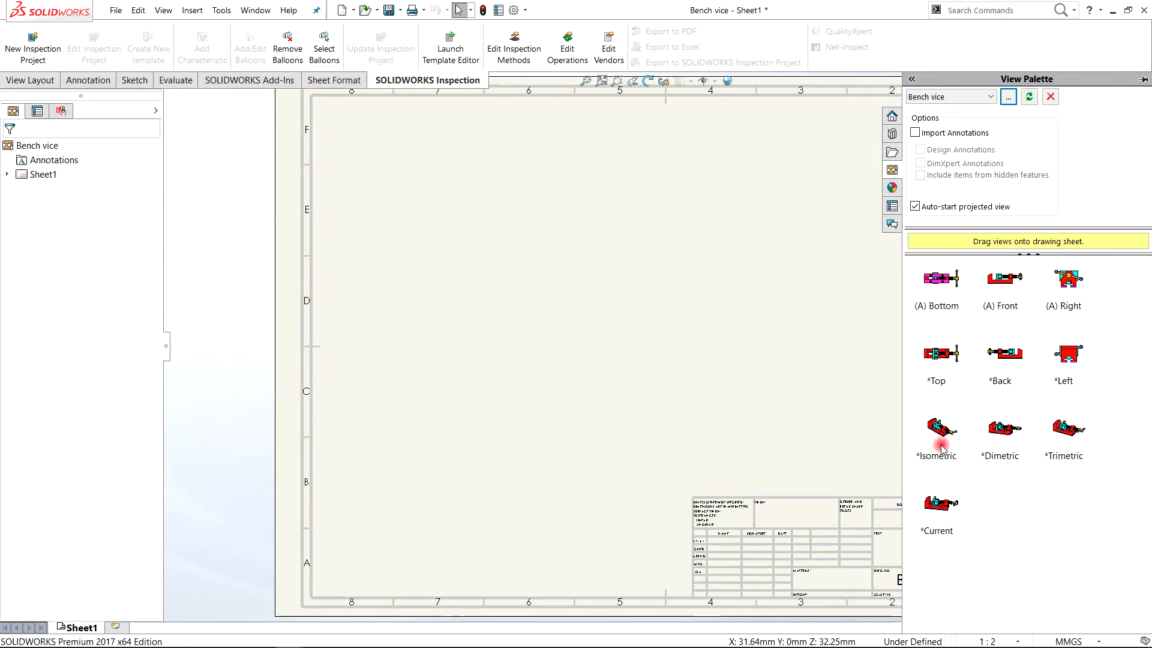
- Place the isometric view of the Bench vice in the sheet's upper-left area and set its custom scale to 1:1
{"action": "left_click_drag", "start_coordinate": [941, 447], "coordinate": [516, 270]}
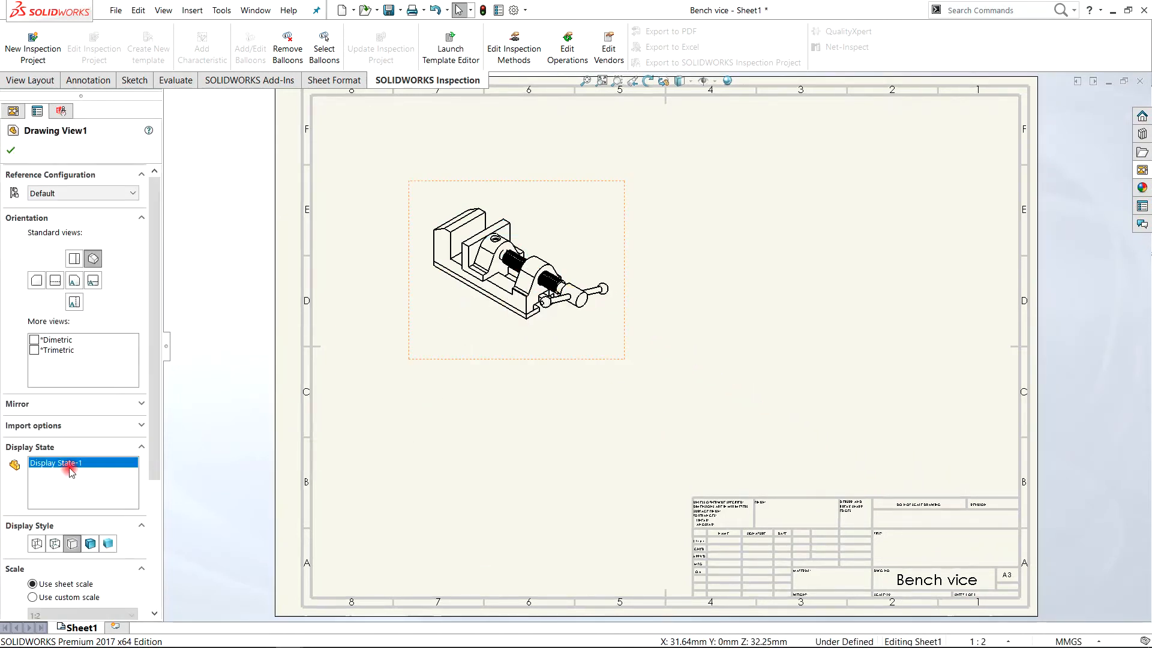
{"action": "left_click_drag", "start_coordinate": [154, 352], "coordinate": [158, 543]}
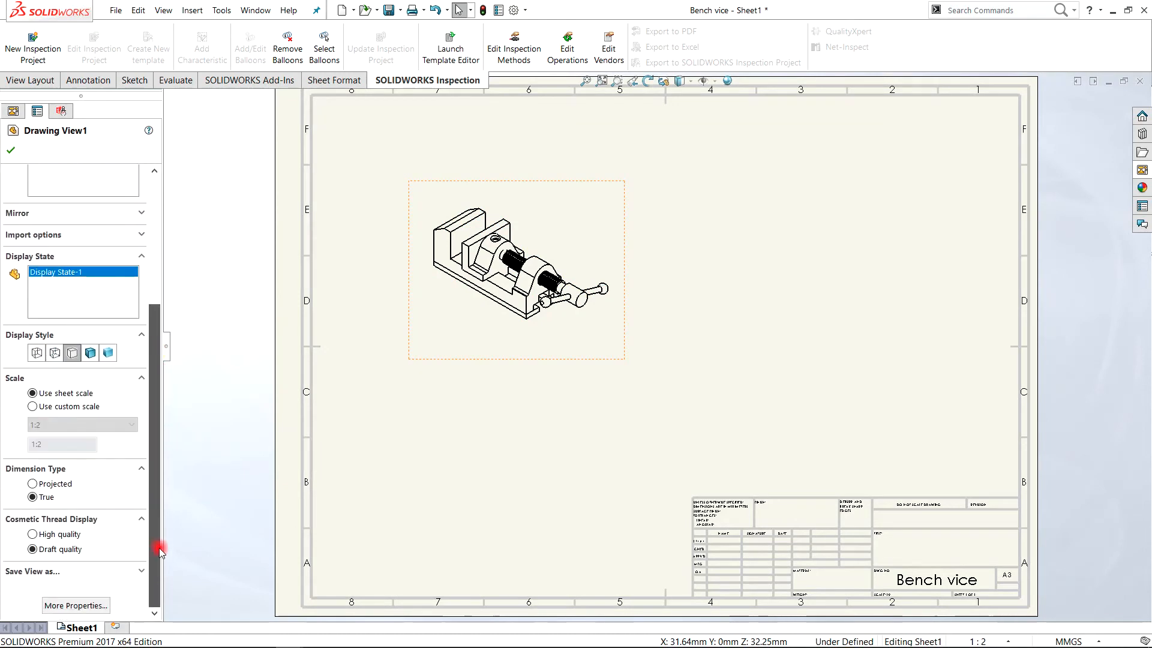
{"action": "left_click", "coordinate": [77, 406]}
{"action": "left_click", "coordinate": [78, 425]}
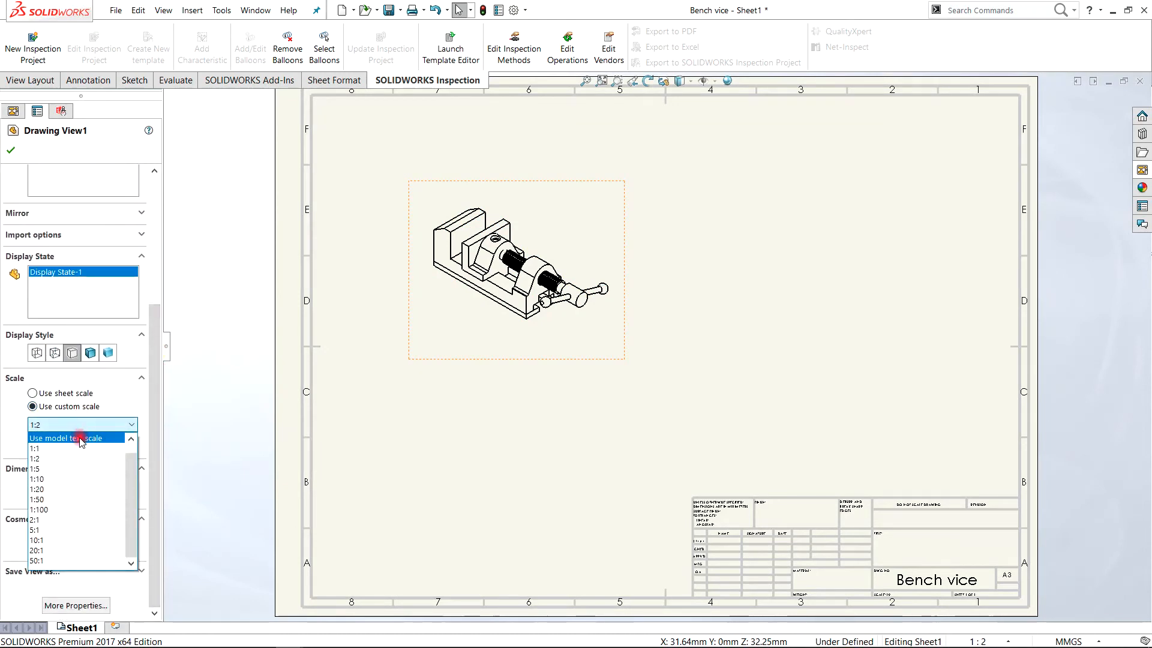
{"action": "left_click", "coordinate": [75, 448]}
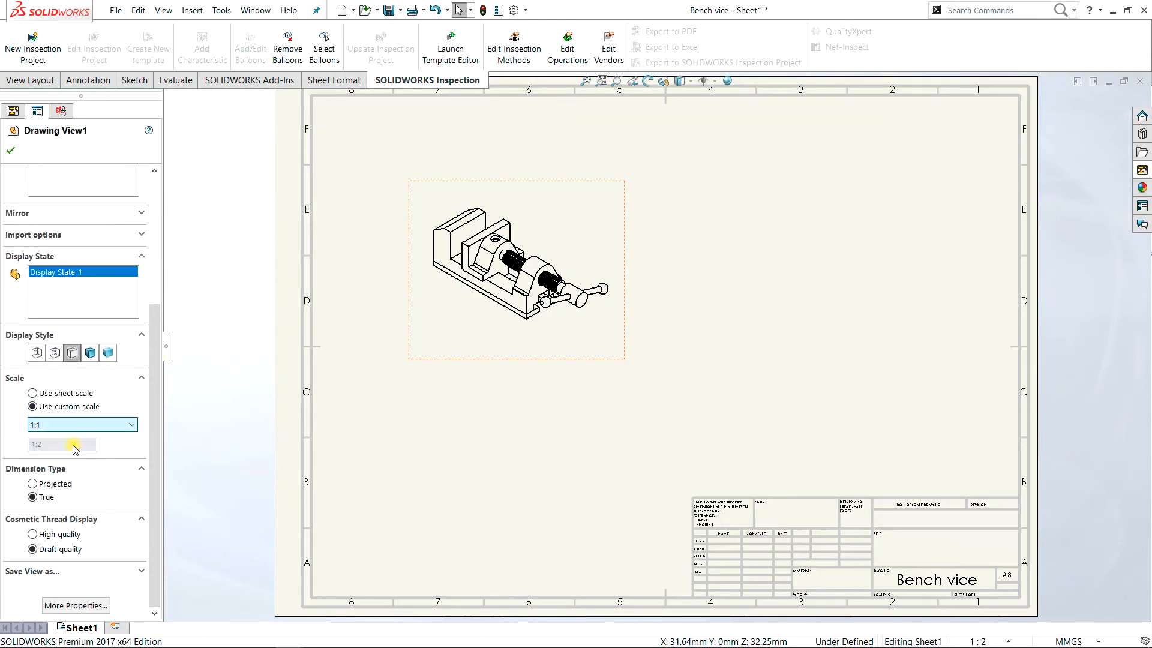
{"action": "left_click", "coordinate": [10, 150]}
{"action": "left_click", "coordinate": [761, 326]}
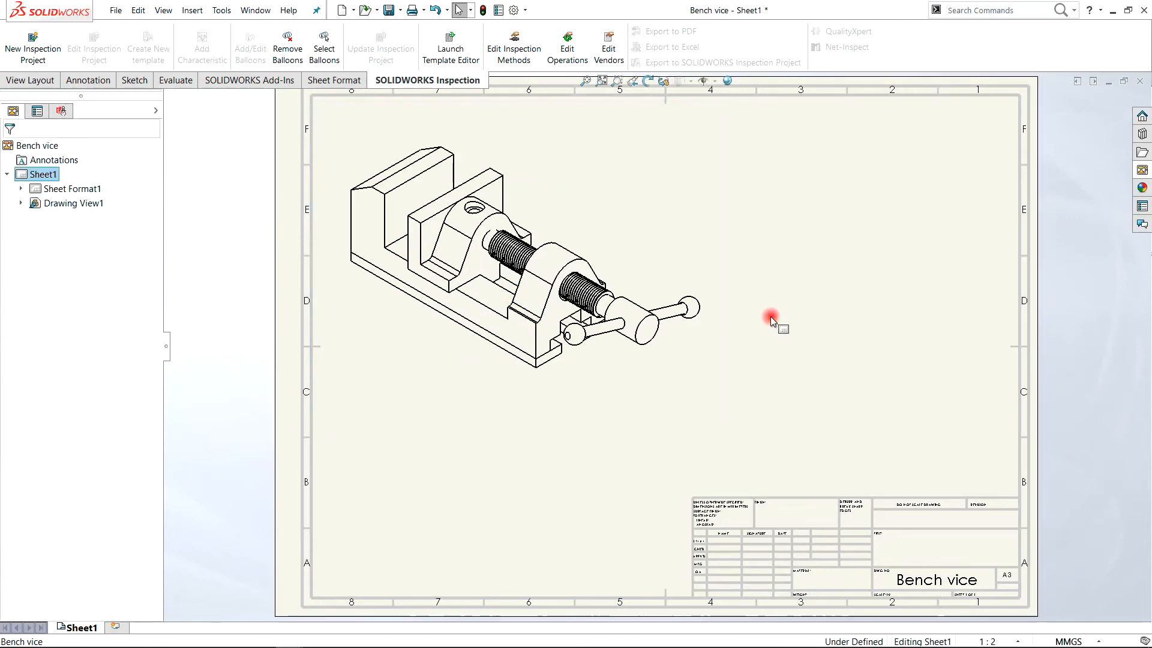
{"action": "key", "text": "f"}
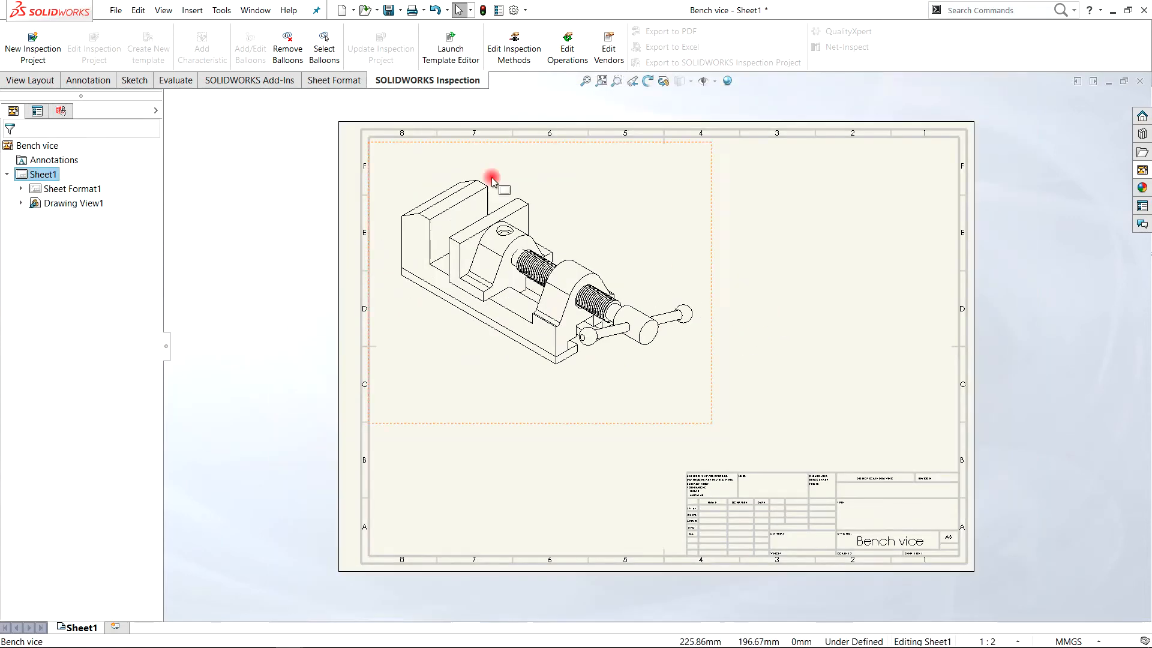
- Add balloons to the components in the isometric vice view with Auto Balloon
{"action": "left_click", "coordinate": [90, 82]}
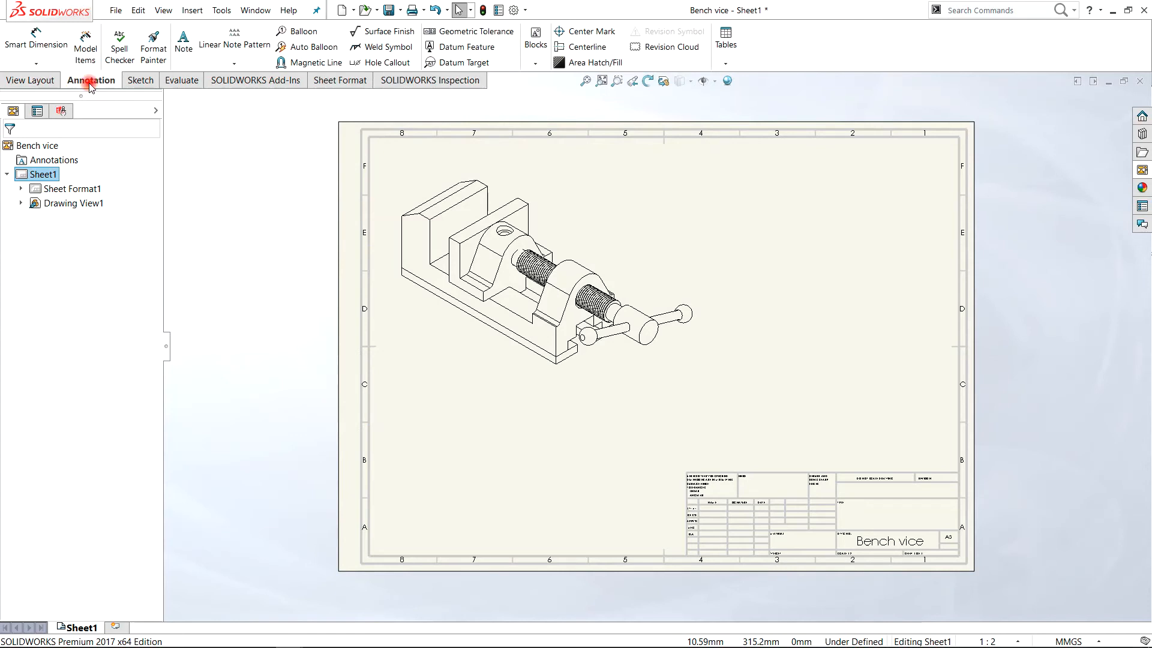
{"action": "left_click", "coordinate": [521, 390]}
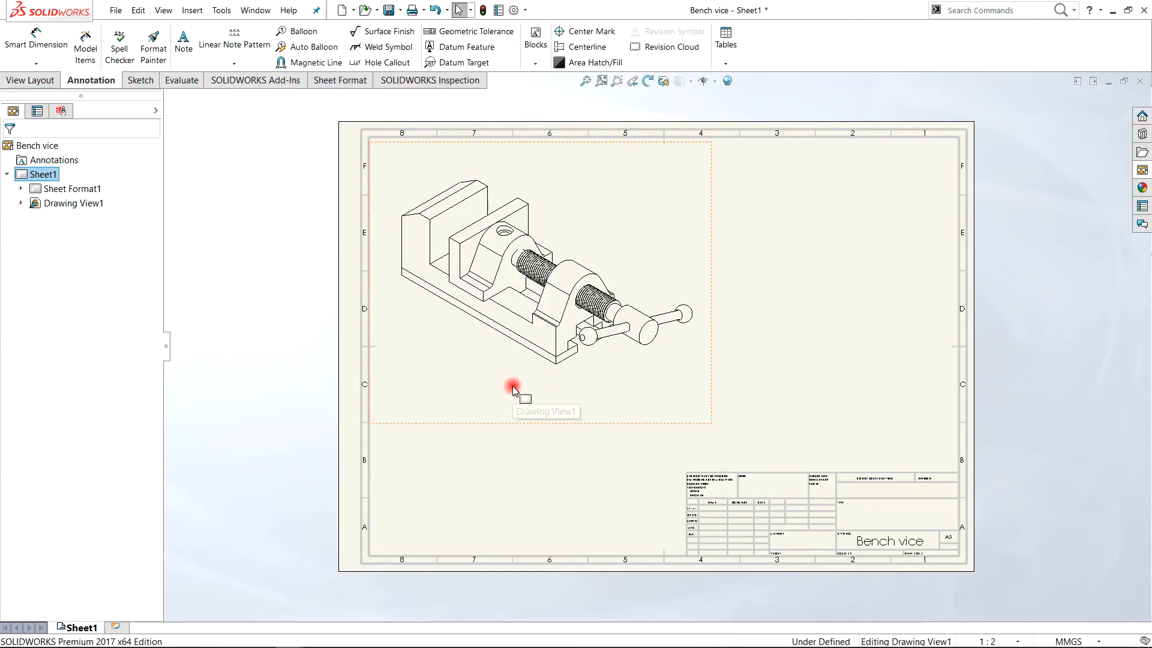
{"action": "left_click", "coordinate": [330, 51]}
{"action": "left_click", "coordinate": [486, 268]}
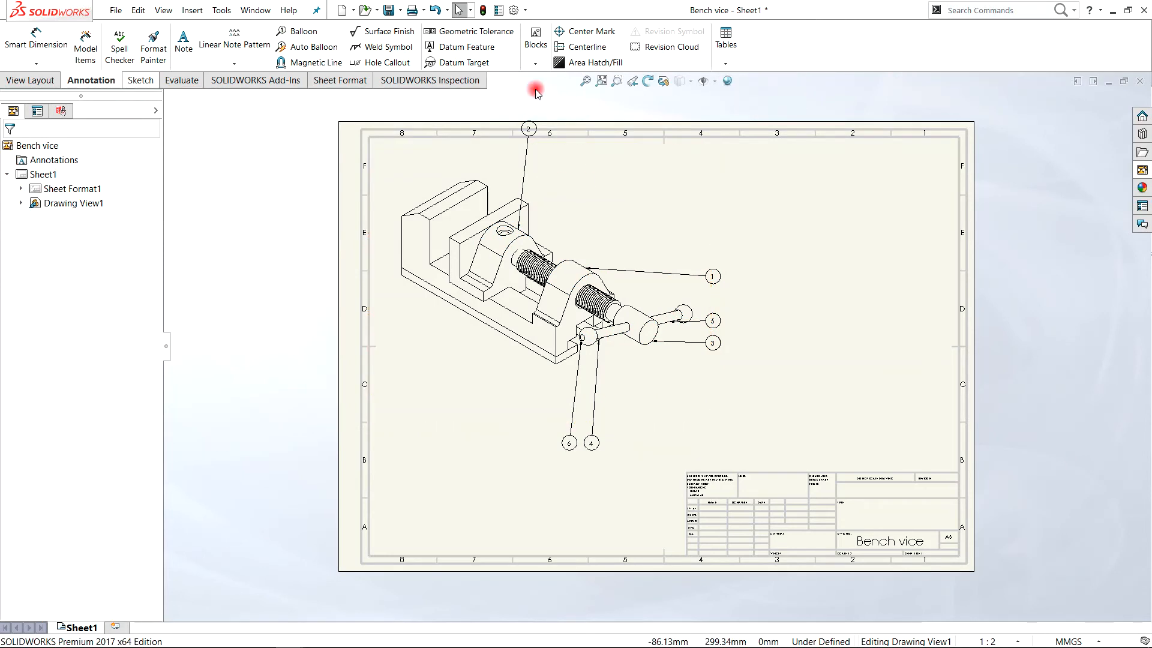
{"action": "left_click", "coordinate": [725, 64]}
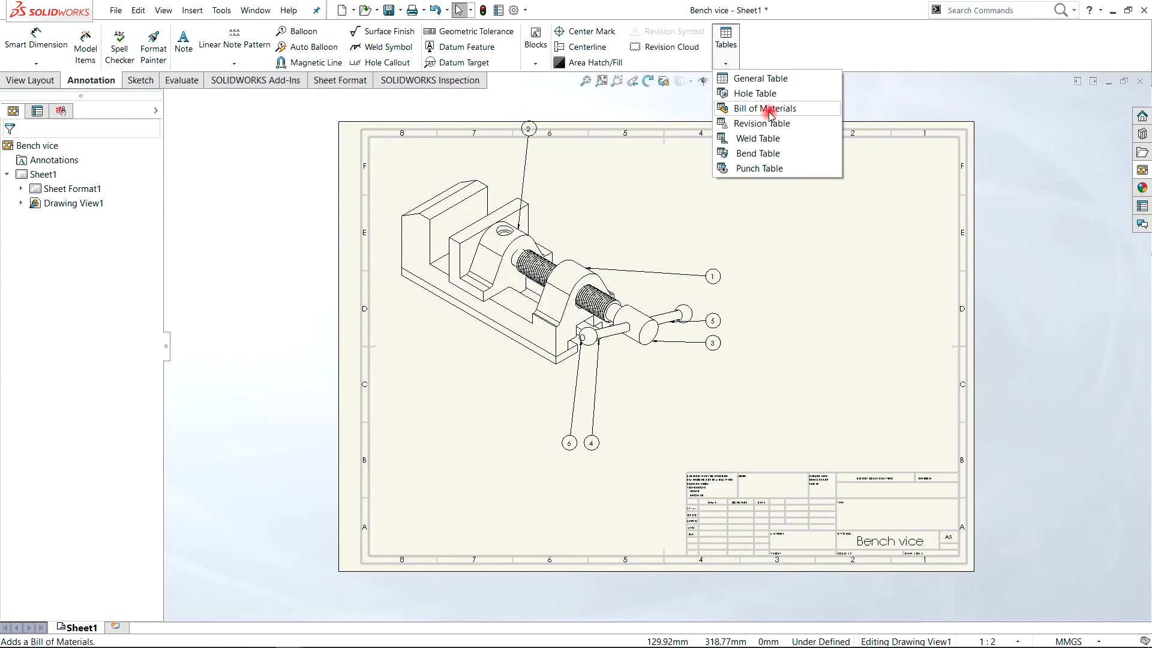
{"action": "left_click", "coordinate": [770, 110]}
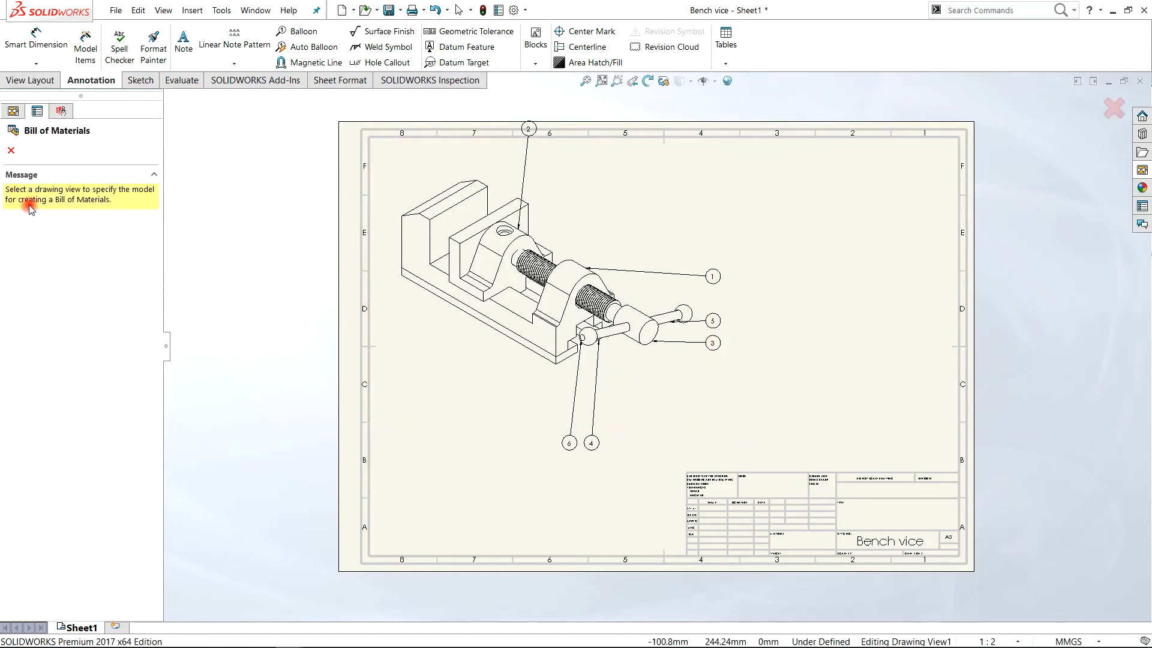
{"action": "left_click", "coordinate": [9, 151]}
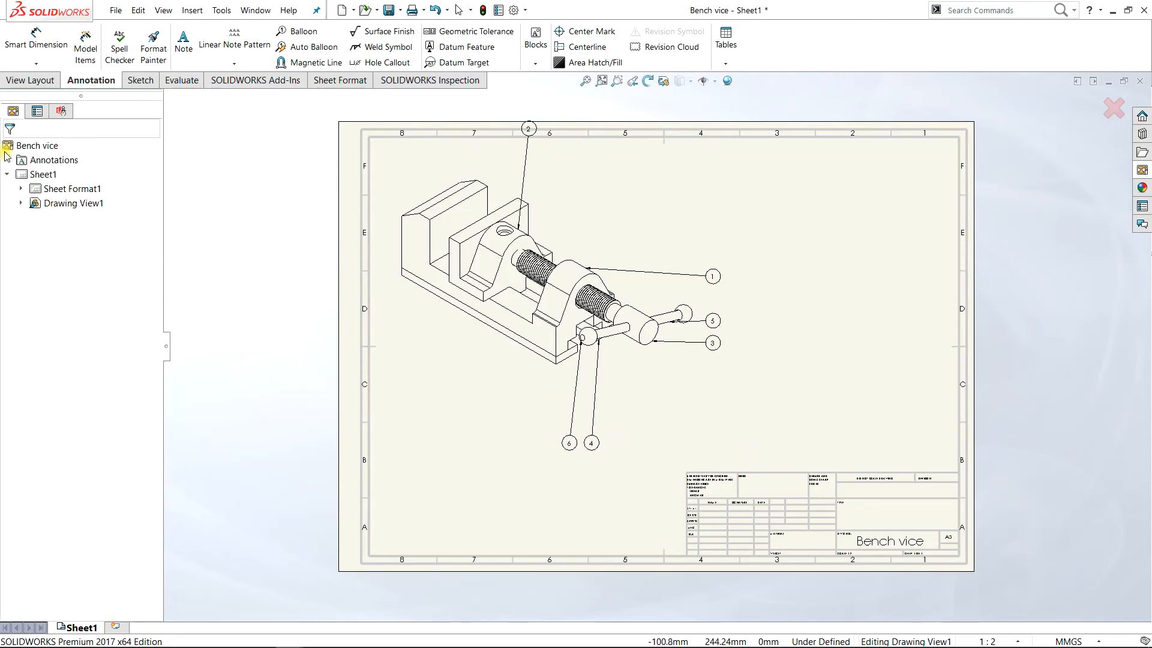
- Insert a top-level Bill of Materials for the isometric view with the bom-standard template, placed above the title block, and check its part names
{"action": "left_click", "coordinate": [454, 375]}
{"action": "left_click", "coordinate": [453, 376]}
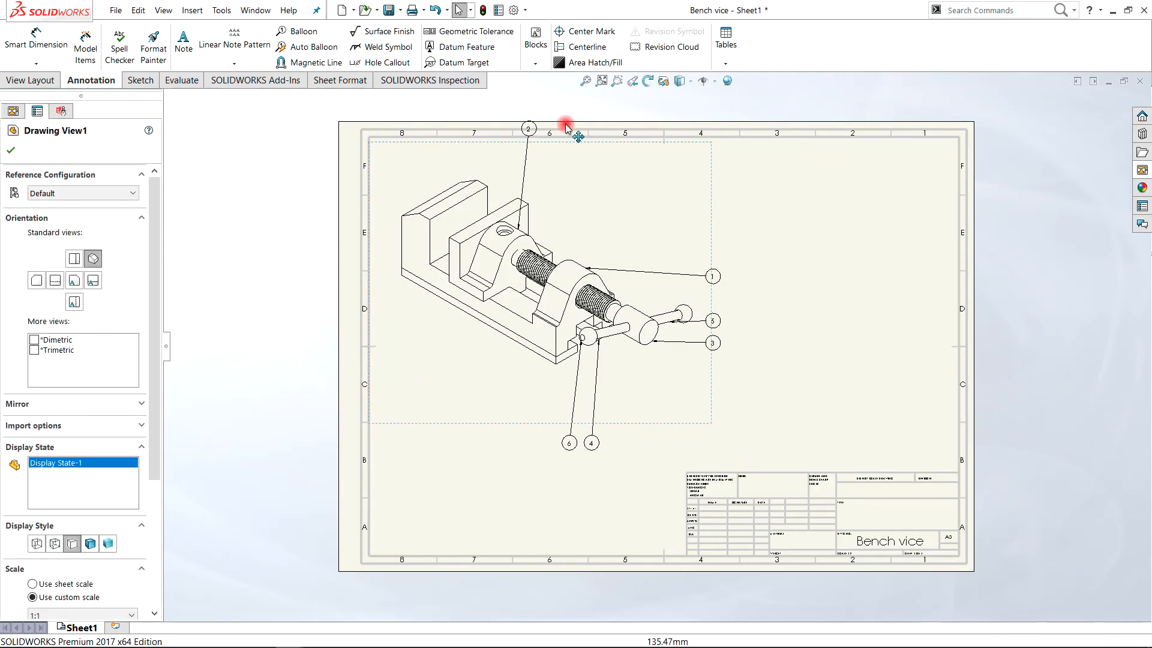
{"action": "left_click", "coordinate": [731, 64]}
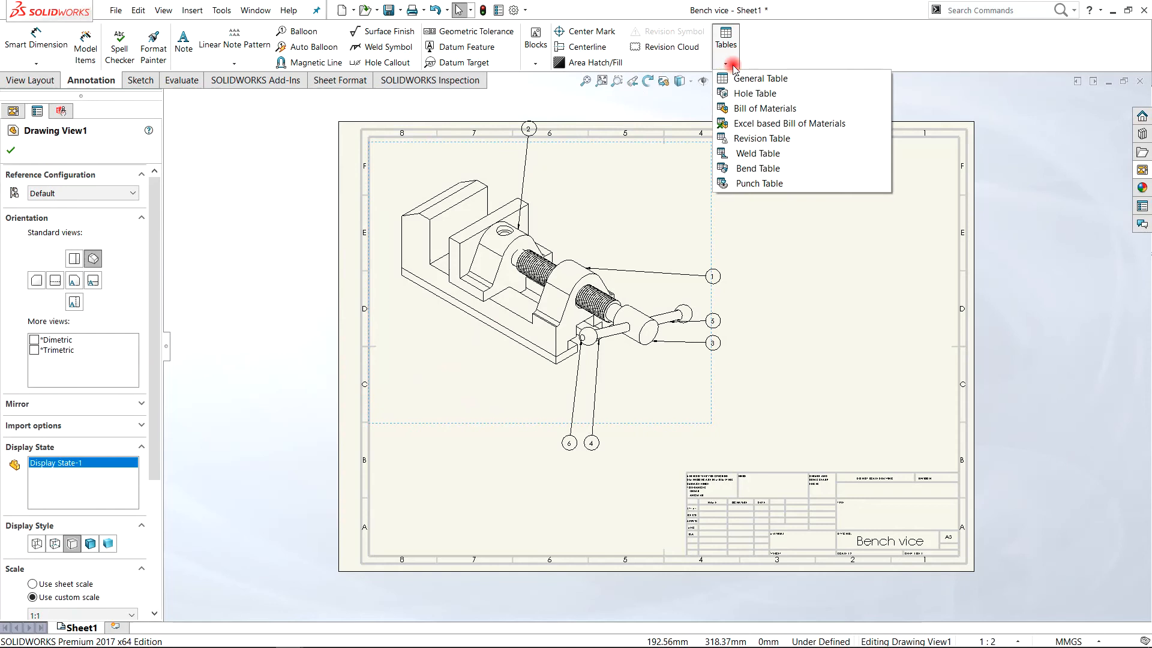
{"action": "left_click", "coordinate": [750, 108]}
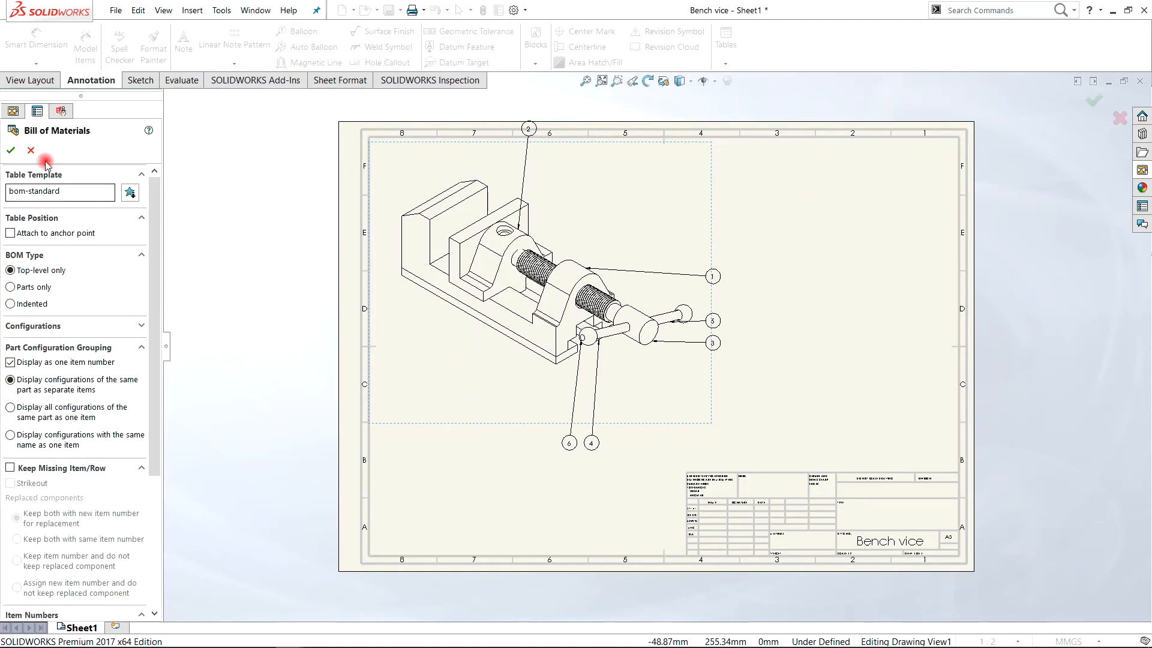
{"action": "left_click", "coordinate": [10, 150]}
{"action": "left_click", "coordinate": [741, 342]}
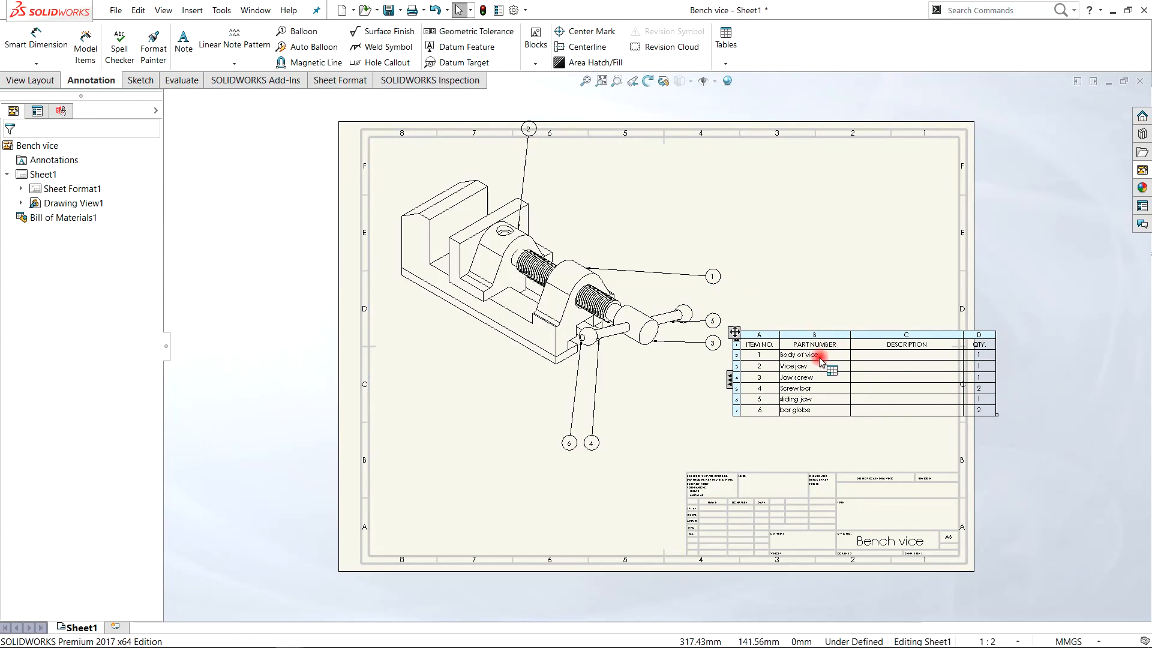
{"action": "scroll", "coordinate": [822, 352], "scroll_direction": "down", "scroll_amount": 5}
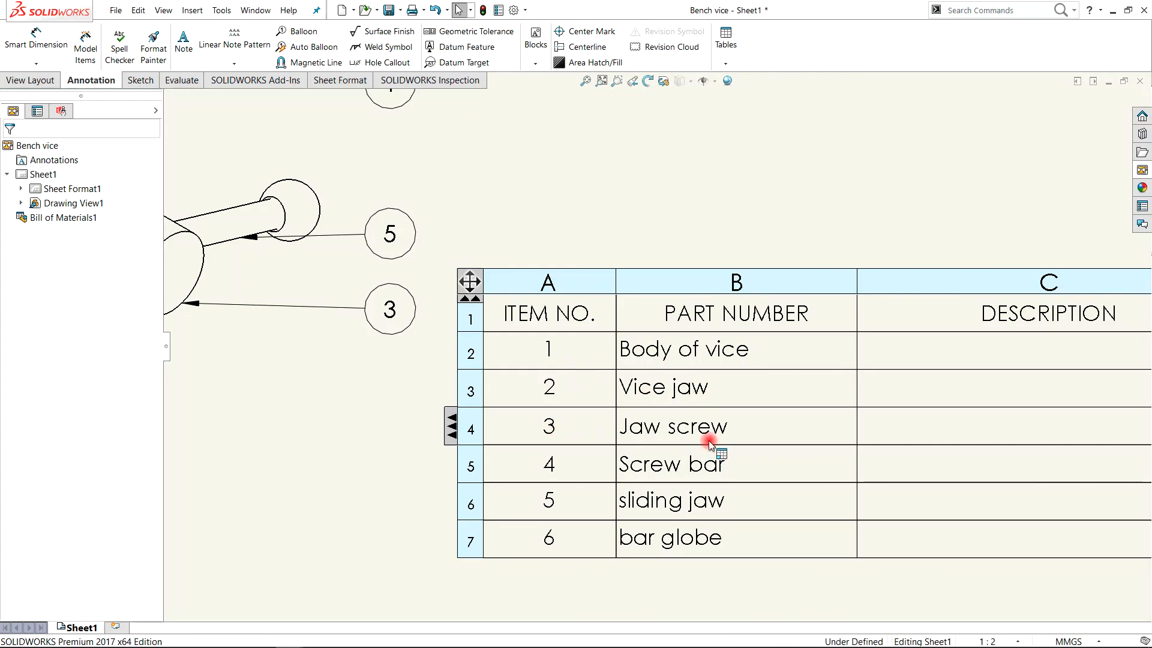
{"action": "scroll", "coordinate": [710, 438], "scroll_direction": "up", "scroll_amount": 3}
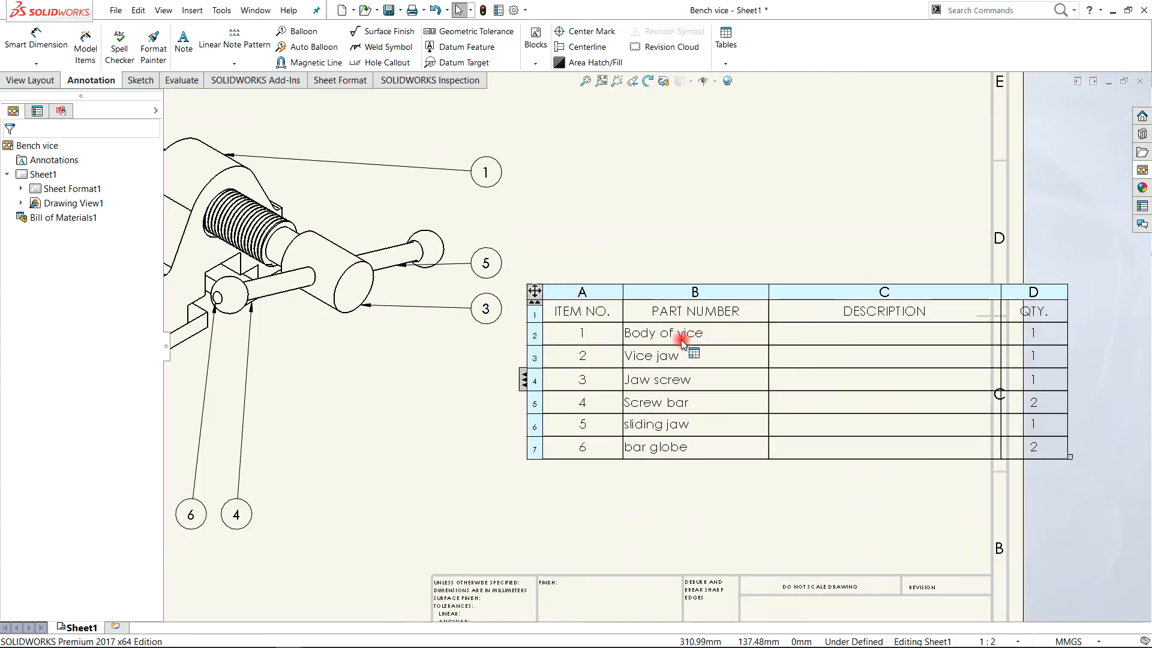
{"action": "scroll", "coordinate": [733, 225], "scroll_direction": "up", "scroll_amount": 4}
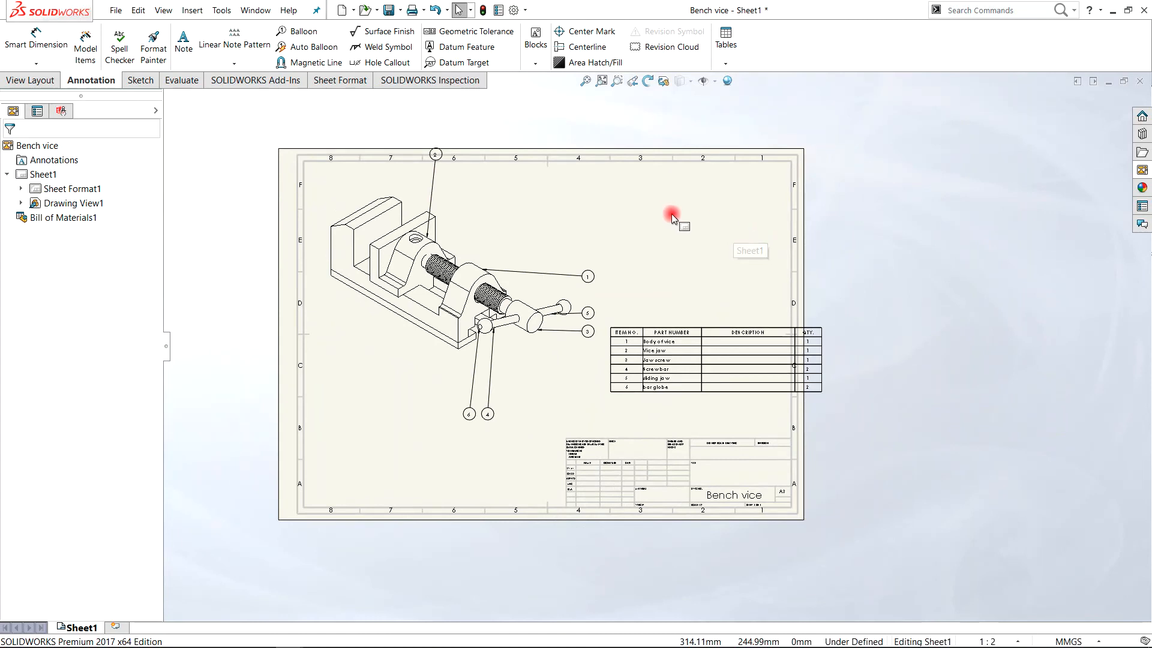